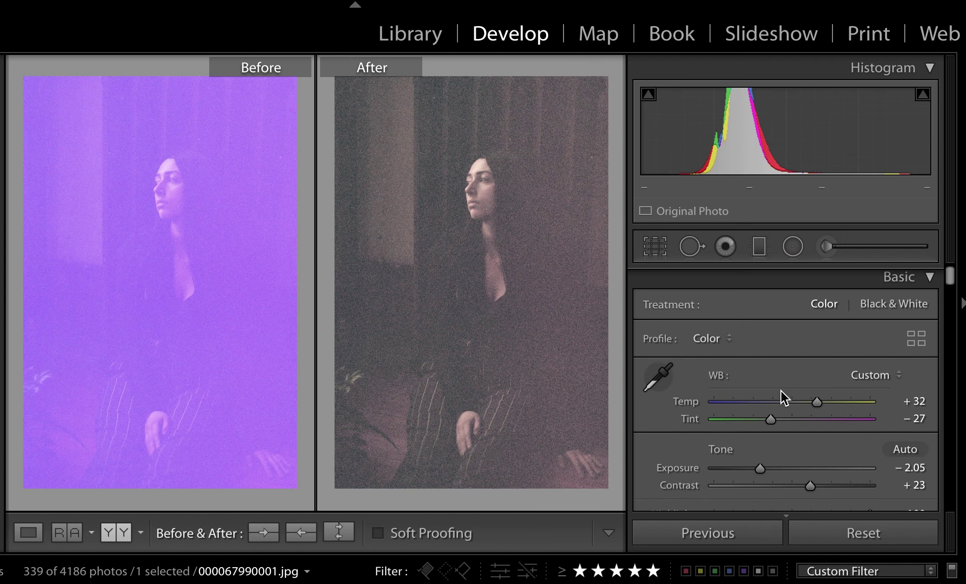
# Lower the Exposure of the portrait to −2.65
pyautogui.scroll(-1, 782, 390)
pyautogui.moveTo(760, 422); pyautogui.dragTo(751, 421)
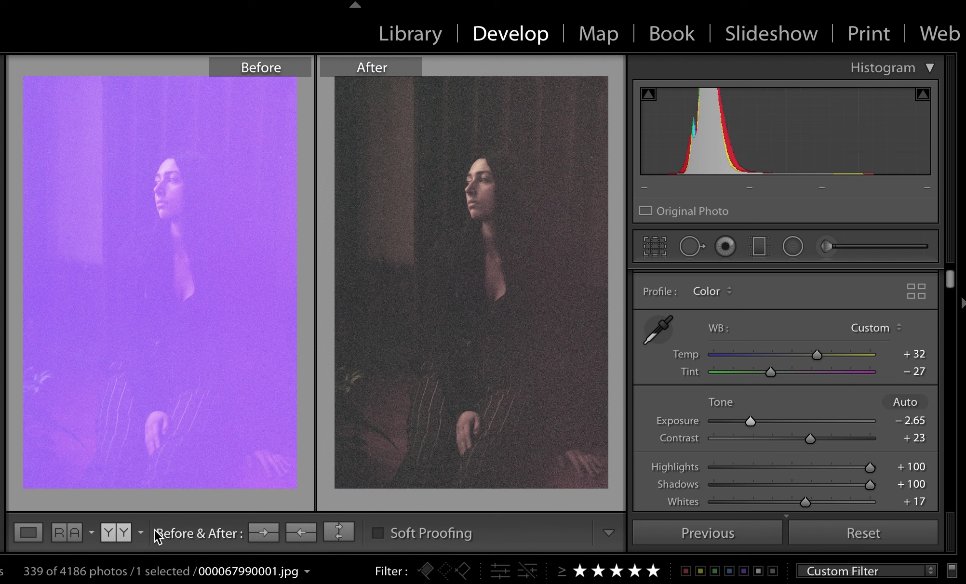
# Compare the portrait before and after editing in the single, side-by-side, split and top/bottom views
pyautogui.click(25, 537)
pyautogui.click(110, 534)
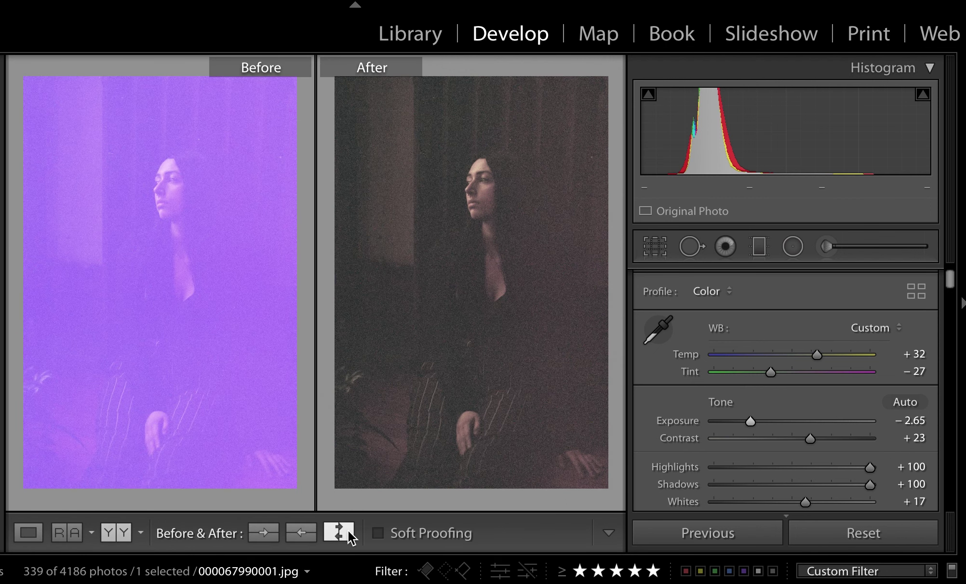
pyautogui.click(116, 532)
pyautogui.click(140, 533)
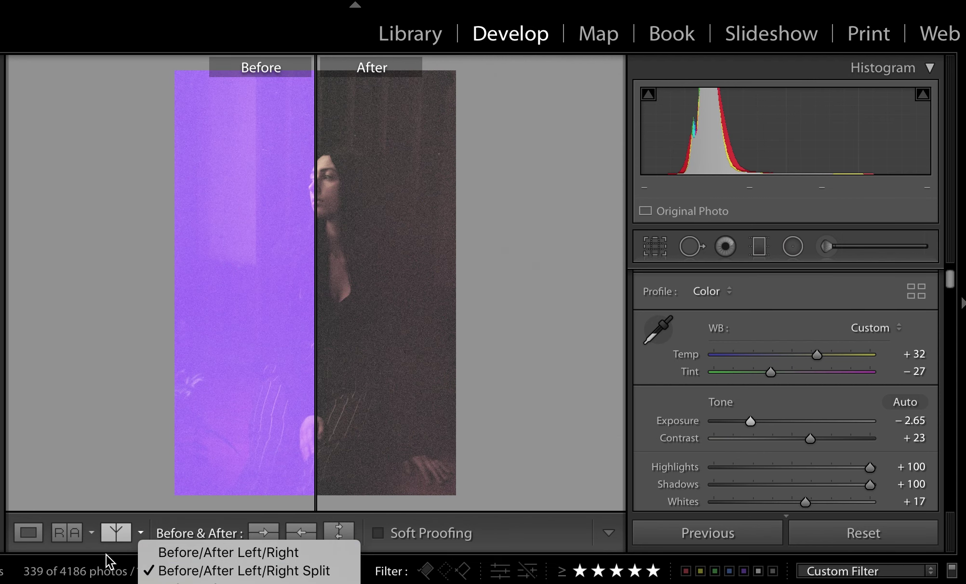
pyautogui.click(42, 543)
pyautogui.click(117, 532)
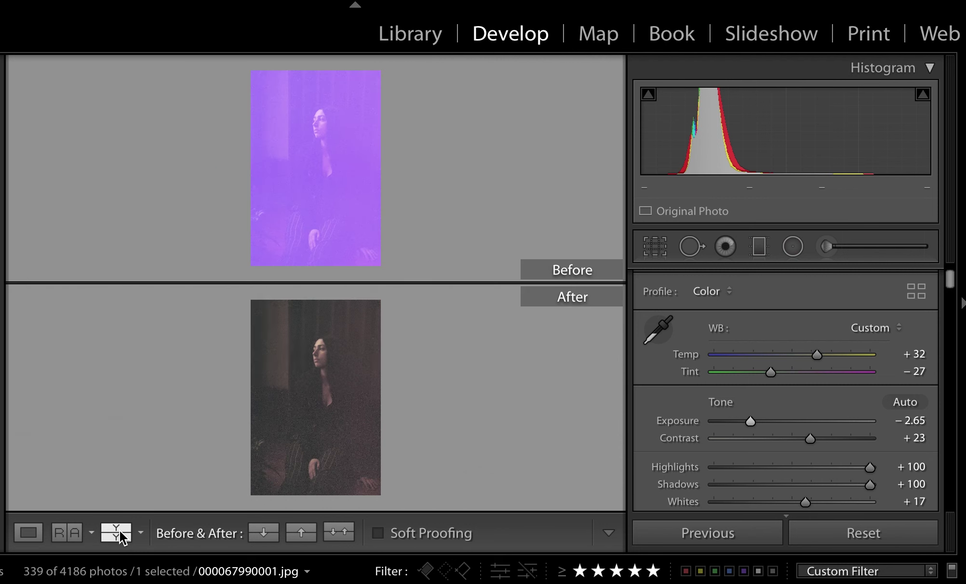
pyautogui.click(124, 532)
pyautogui.click(125, 533)
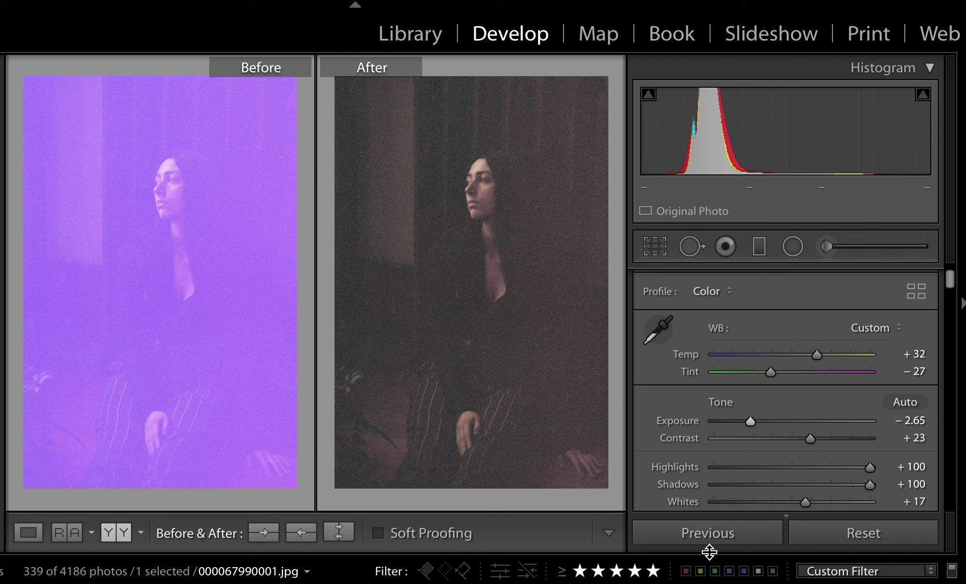
# Reset all develop adjustments on the portrait and show it alone in Loupe view
pyautogui.click(808, 529)
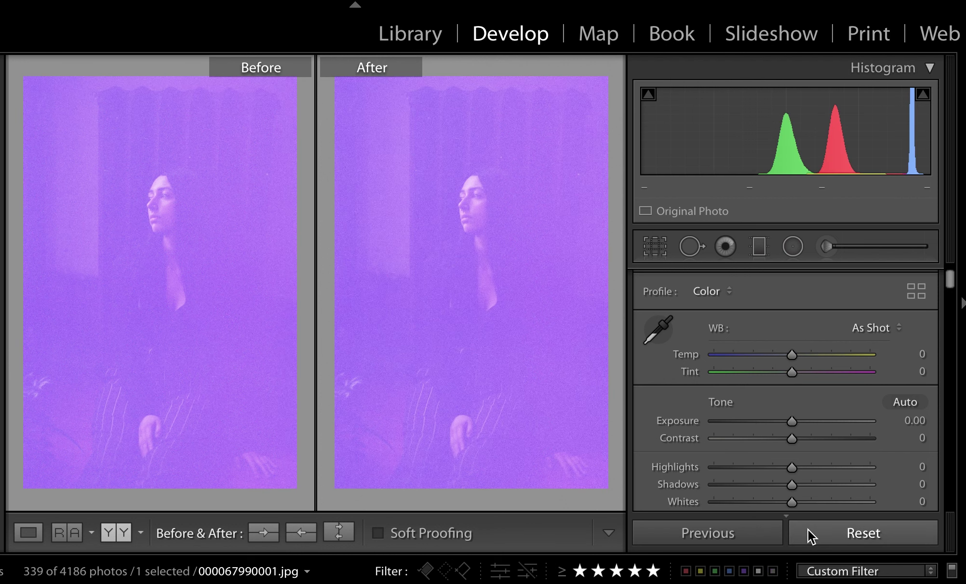
pyautogui.click(20, 536)
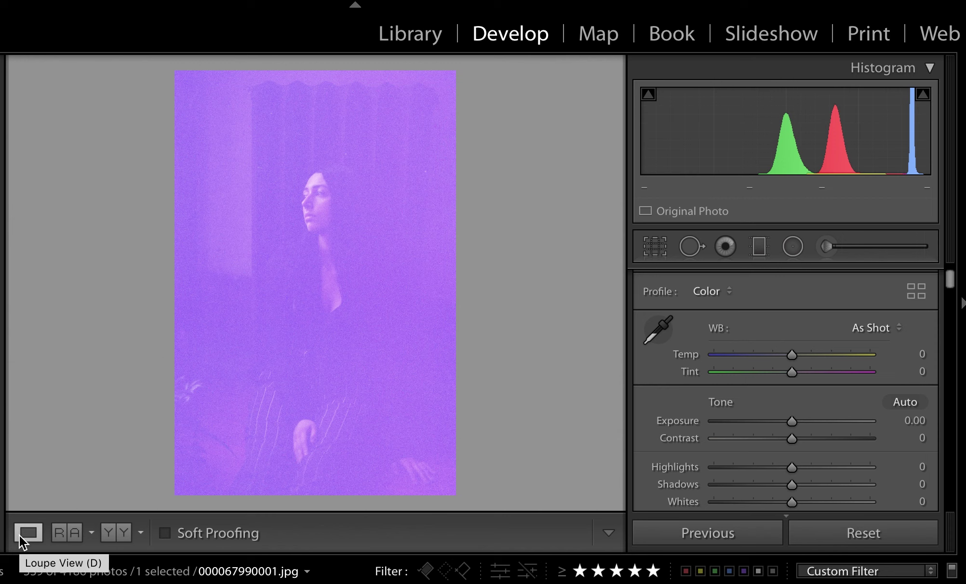
# Correct the white balance by setting Temp to +32 and Tint to −27
pyautogui.click(814, 354)
pyautogui.moveTo(813, 354); pyautogui.dragTo(817, 354)
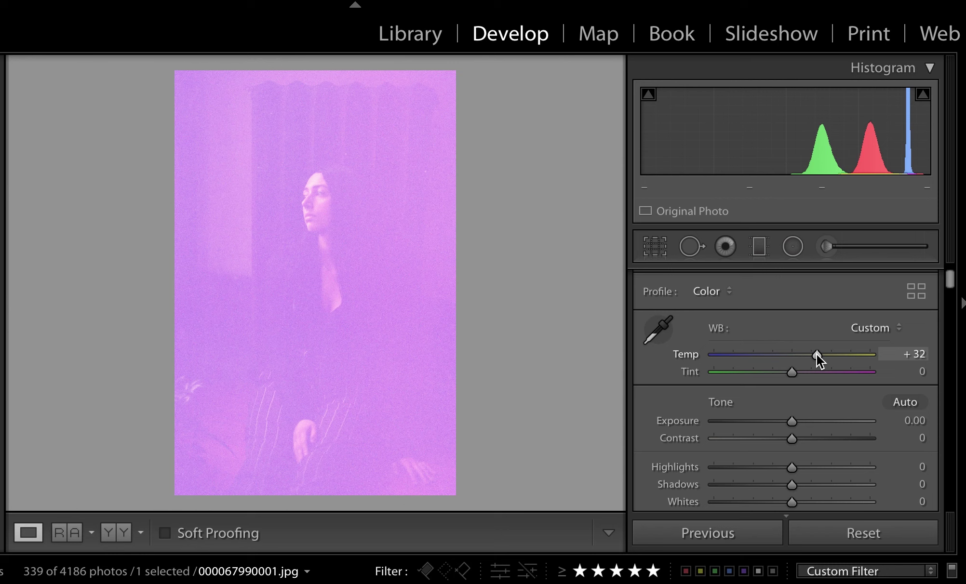
pyautogui.scroll(-1, 817, 357)
# Set the Exposure to −1.55 and the Contrast to +25
pyautogui.moveTo(768, 357)
pyautogui.mouseDown()
pyautogui.moveTo(779, 357)
pyautogui.moveTo(755, 355)
pyautogui.moveTo(876, 378)
pyautogui.moveTo(746, 356)
pyautogui.moveTo(768, 355)
pyautogui.mouseUp()
pyautogui.scroll(-2, 771, 358)
pyautogui.scroll(-1, 771, 358)
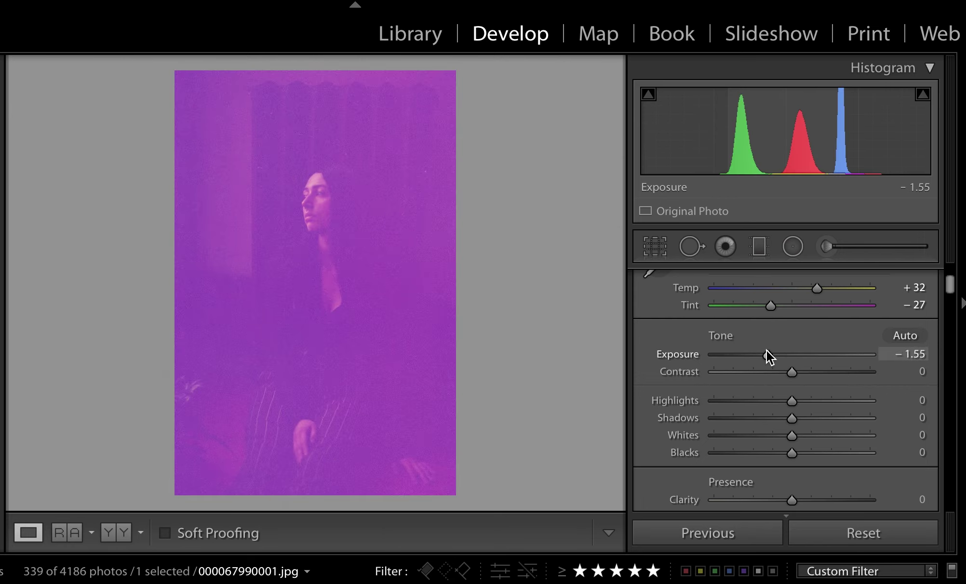
pyautogui.moveTo(865, 372); pyautogui.dragTo(881, 371)
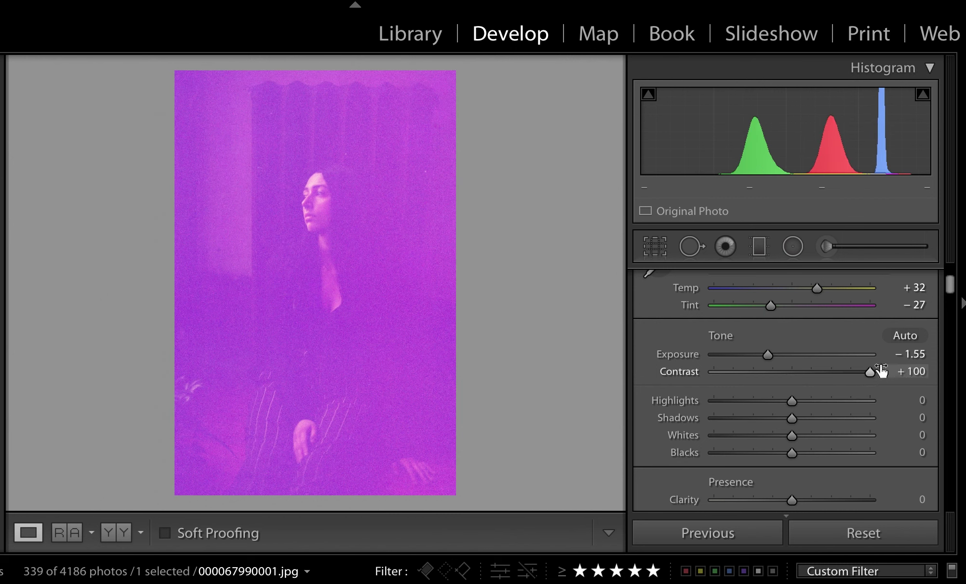
pyautogui.click(814, 373)
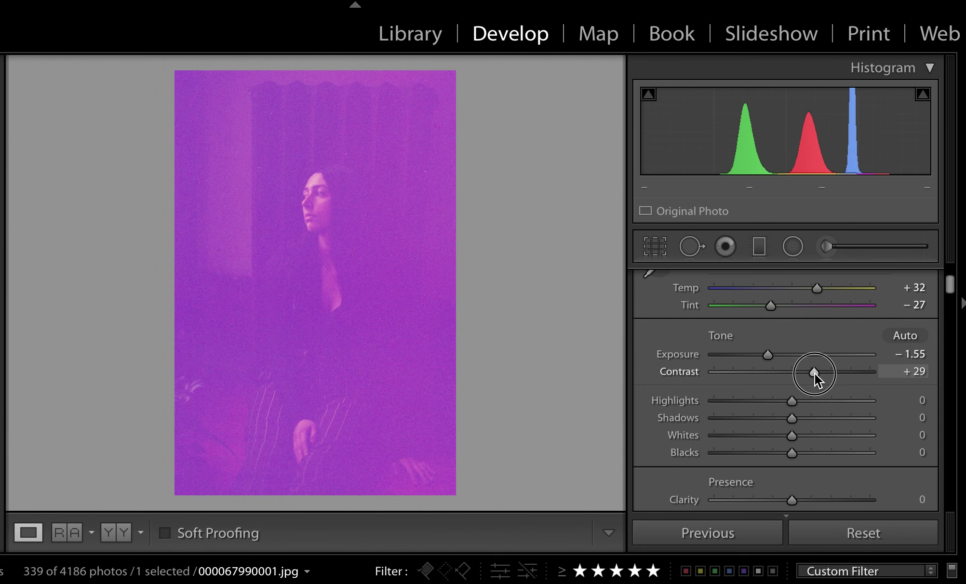
# Set the tonal sliders to Highlights +100, Shadows +100, Whites +17 and Blacks −8
pyautogui.scroll(-3, 813, 373)
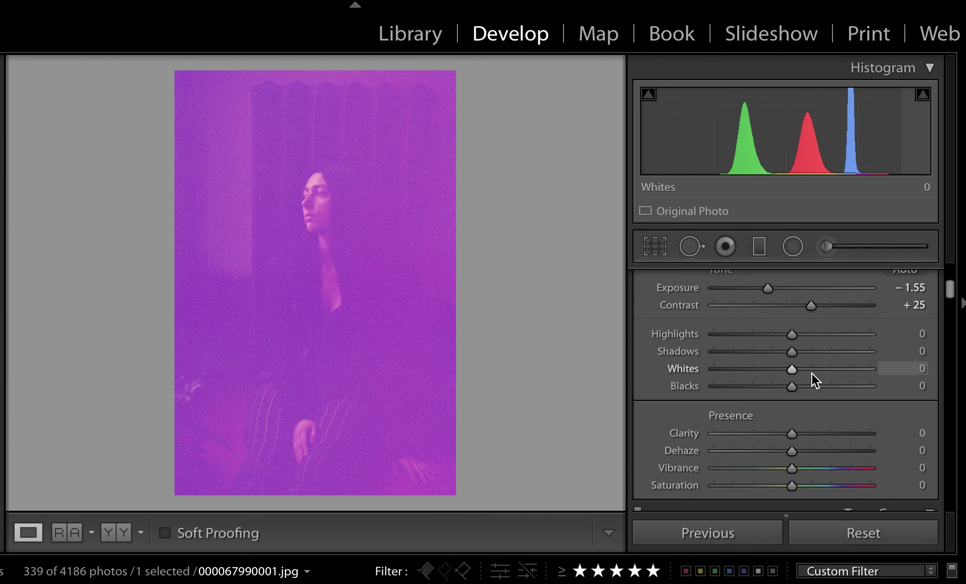
pyautogui.moveTo(811, 335); pyautogui.dragTo(900, 323)
pyautogui.moveTo(837, 352); pyautogui.dragTo(889, 349)
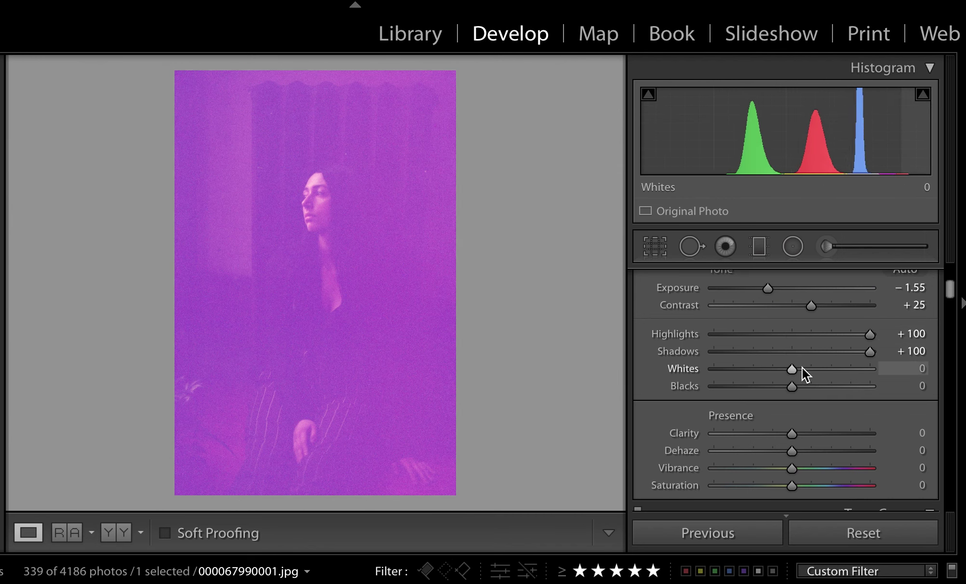
pyautogui.moveTo(797, 370)
pyautogui.mouseDown()
pyautogui.moveTo(806, 368)
pyautogui.moveTo(786, 386)
pyautogui.mouseUp()
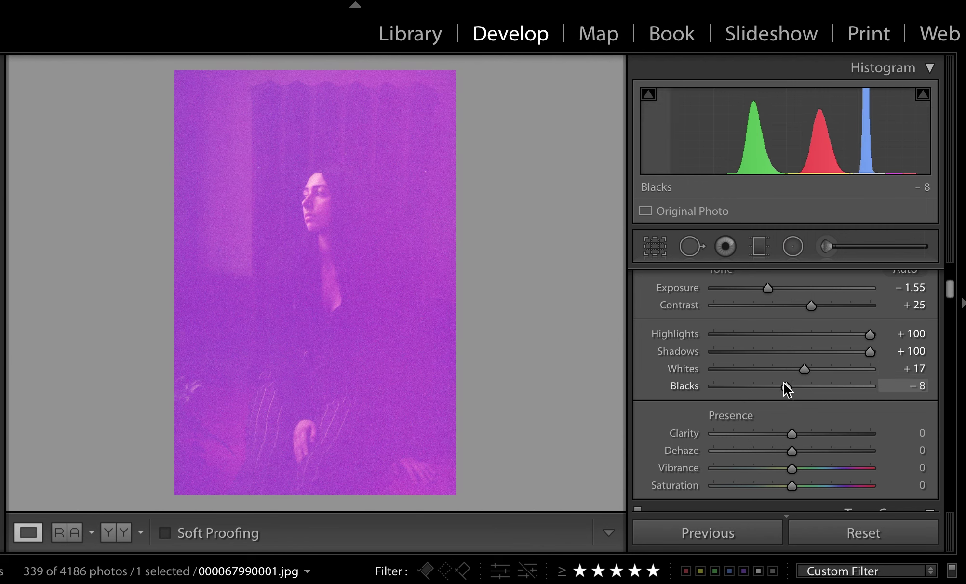
# Set the Presence values to Dehaze +100, Vibrance +24 and Saturation −50
pyautogui.scroll(-1, 785, 388)
pyautogui.scroll(-2, 784, 383)
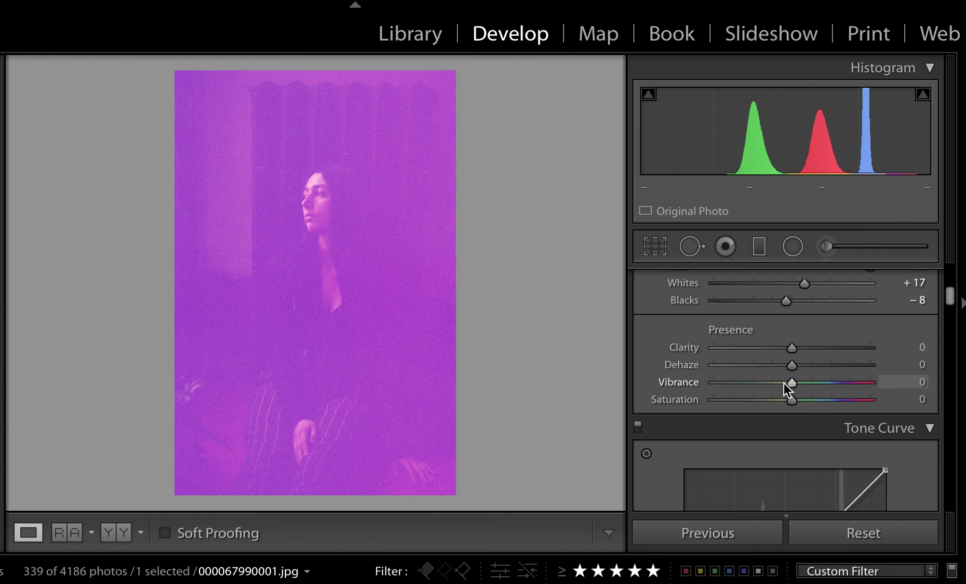
pyautogui.moveTo(769, 366); pyautogui.dragTo(904, 347)
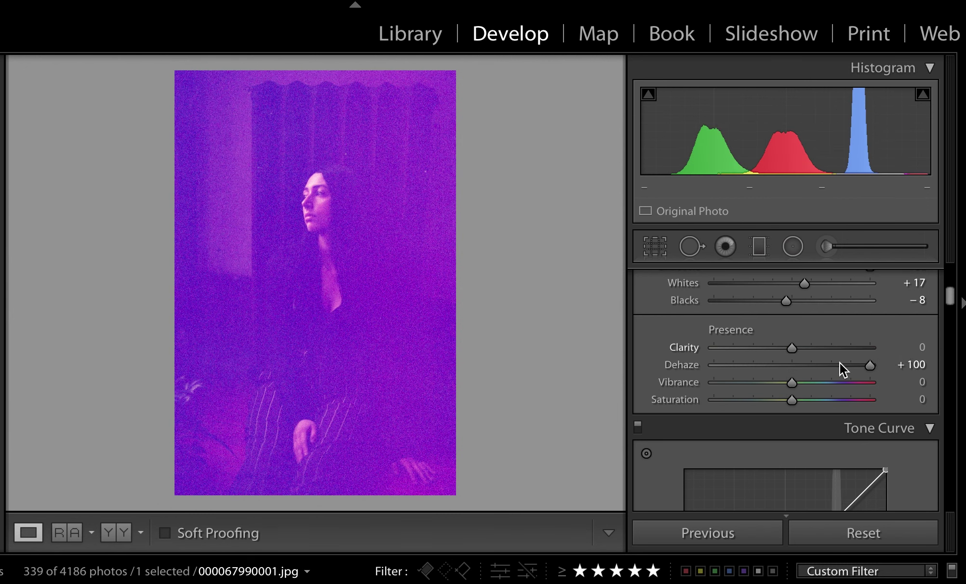
pyautogui.scroll(-1, 820, 379)
pyautogui.moveTo(798, 337); pyautogui.dragTo(775, 355)
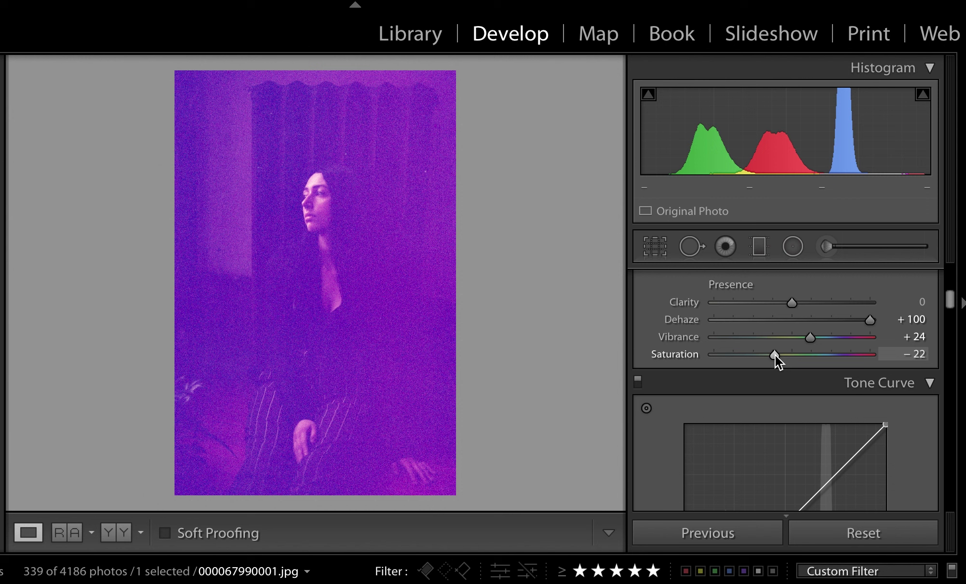
pyautogui.moveTo(773, 355); pyautogui.dragTo(746, 353)
# Undo the stray point curve change and shape a gentle S-curve on the RGB channel with one shadow point and one raised highlight point
pyautogui.hotkey('ctrl', 'z')
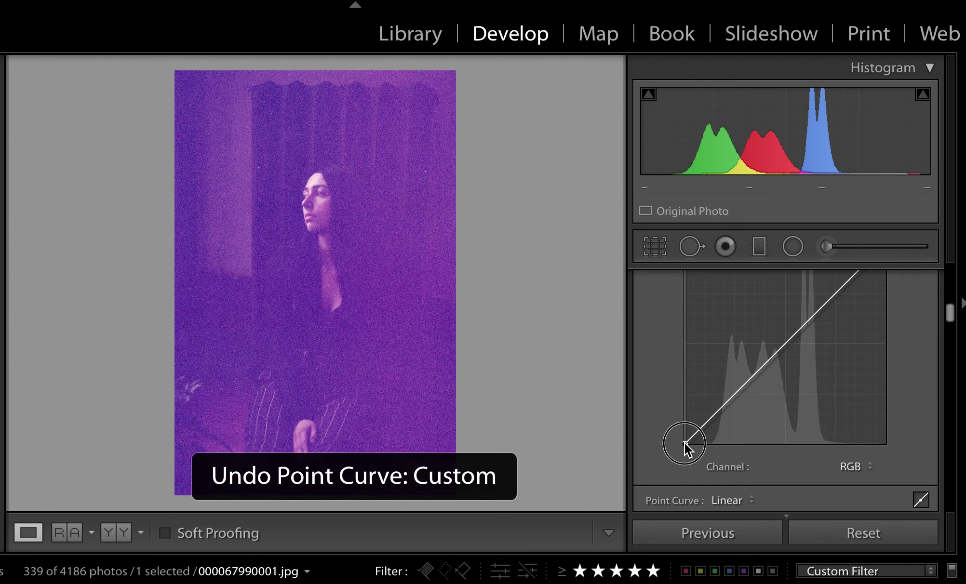
pyautogui.click(729, 397)
pyautogui.click(848, 349)
pyautogui.scroll(2, 639, 293)
pyautogui.scroll(-2, 643, 395)
pyautogui.moveTo(845, 336); pyautogui.dragTo(861, 287)
pyautogui.scroll(2, 638, 305)
pyautogui.scroll(-2, 658, 416)
pyautogui.scroll(2, 635, 279)
pyautogui.click(640, 294)
pyautogui.click(639, 295)
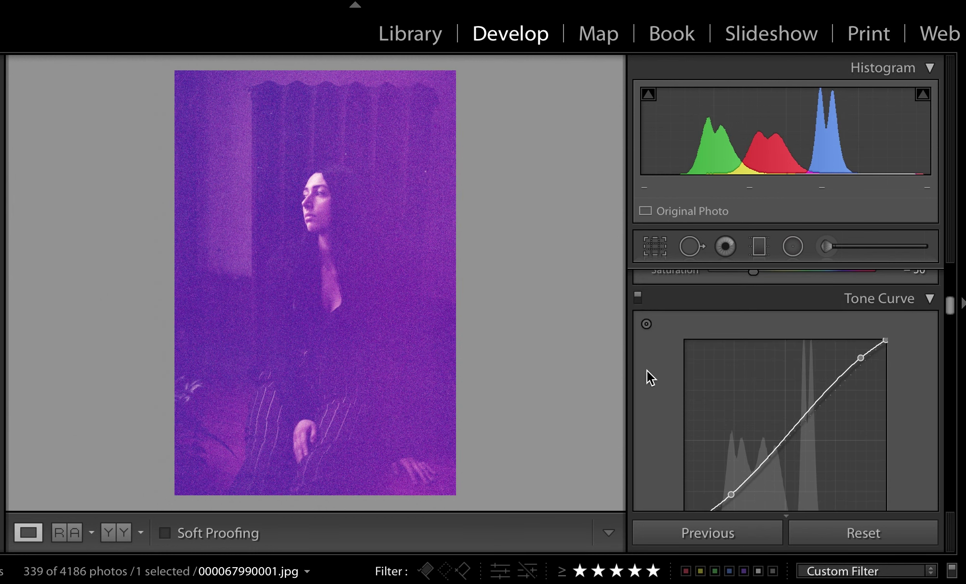
# Shift the HSL hues with the targeted adjustment tool on the purple background, to Blue −10 and Purple −19
pyautogui.scroll(-5, 647, 371)
pyautogui.click(646, 357)
pyautogui.scroll(-1, 647, 359)
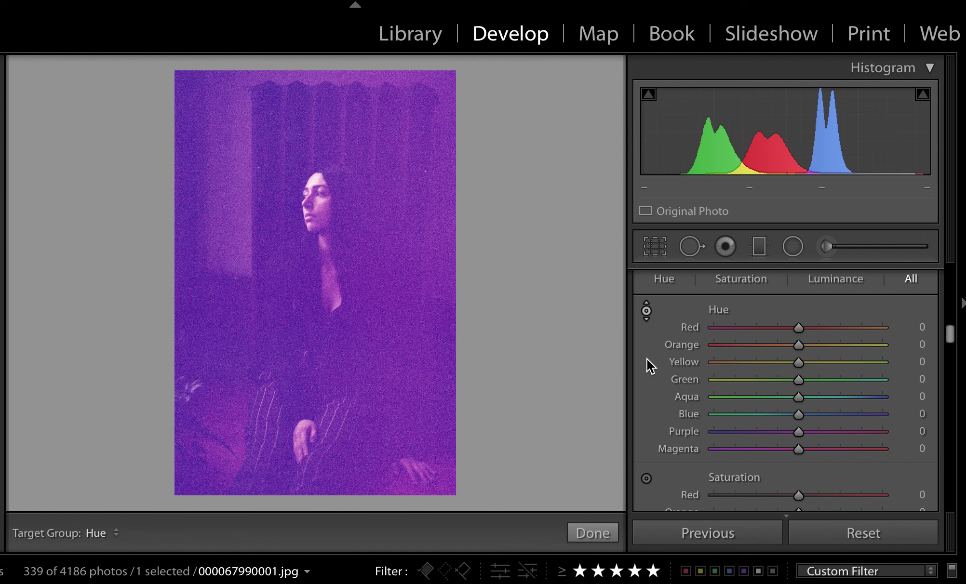
pyautogui.moveTo(469, 329); pyautogui.dragTo(469, 356)
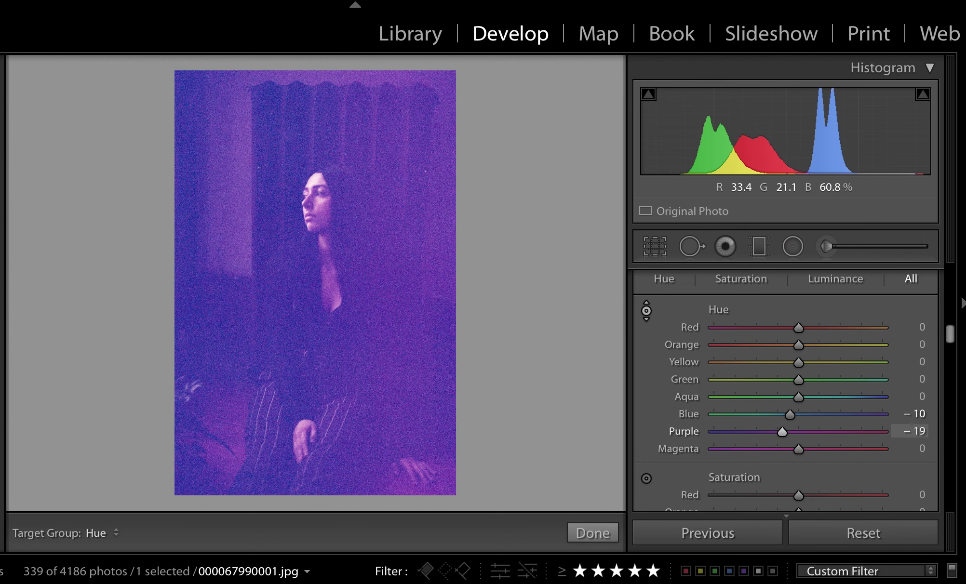
# Reduce the HSL saturation with the targeted adjustment tool on the photo, to Blue −6 and Purple −22
pyautogui.scroll(-3, 728, 393)
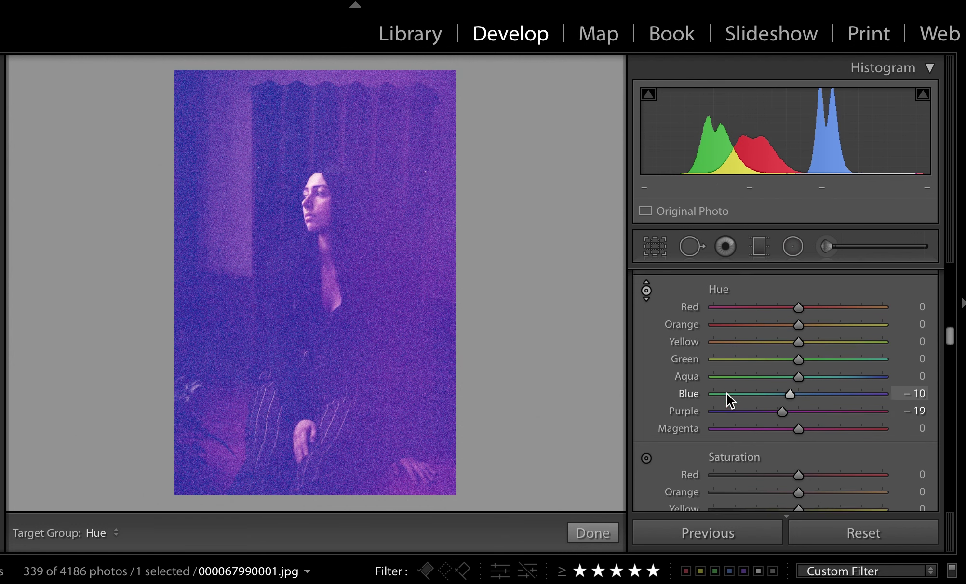
pyautogui.scroll(-1, 727, 394)
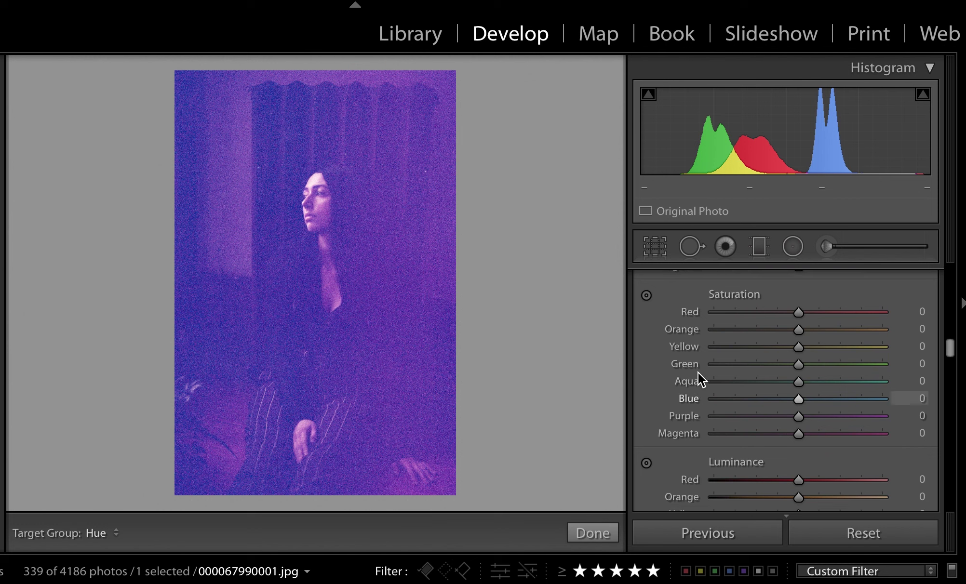
pyautogui.click(646, 295)
pyautogui.moveTo(386, 309); pyautogui.dragTo(386, 328)
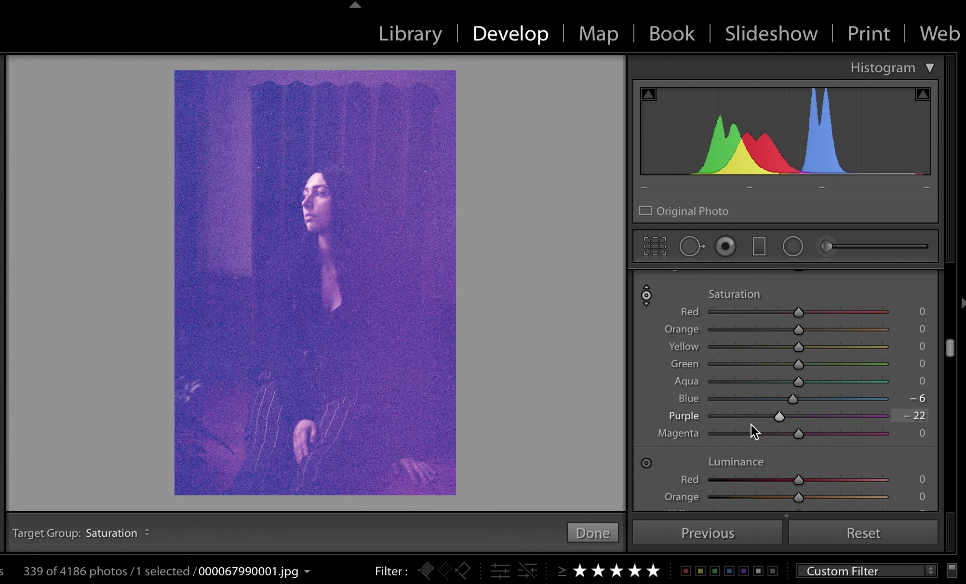
# Raise the HSL luminance with the targeted adjustment tool on the background, to Blue +3 and Purple +15
pyautogui.scroll(-2, 751, 425)
pyautogui.click(647, 371)
pyautogui.moveTo(433, 361); pyautogui.dragTo(432, 349)
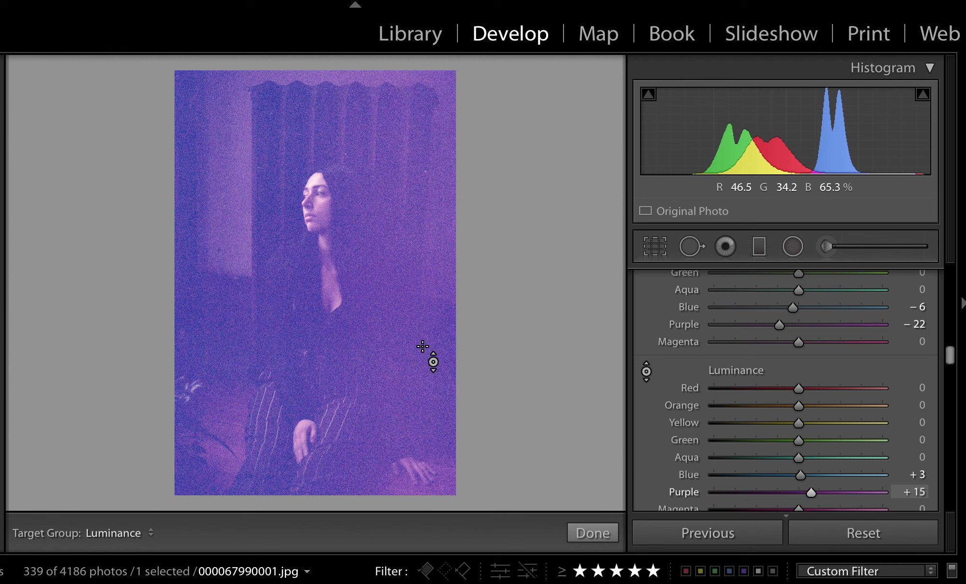
# Compare the photo with the HSL adjustments off and on, and lower the Exposure further to darken it
pyautogui.scroll(5, 701, 356)
pyautogui.scroll(2, 702, 355)
pyautogui.click(642, 326)
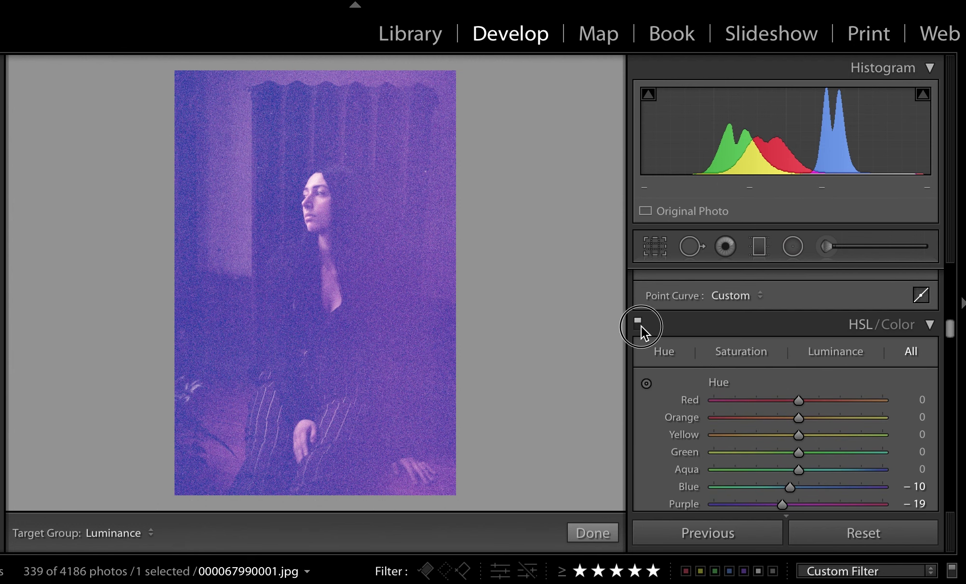
pyautogui.click(642, 326)
pyautogui.scroll(-3, 642, 326)
pyautogui.moveTo(774, 370); pyautogui.dragTo(752, 370)
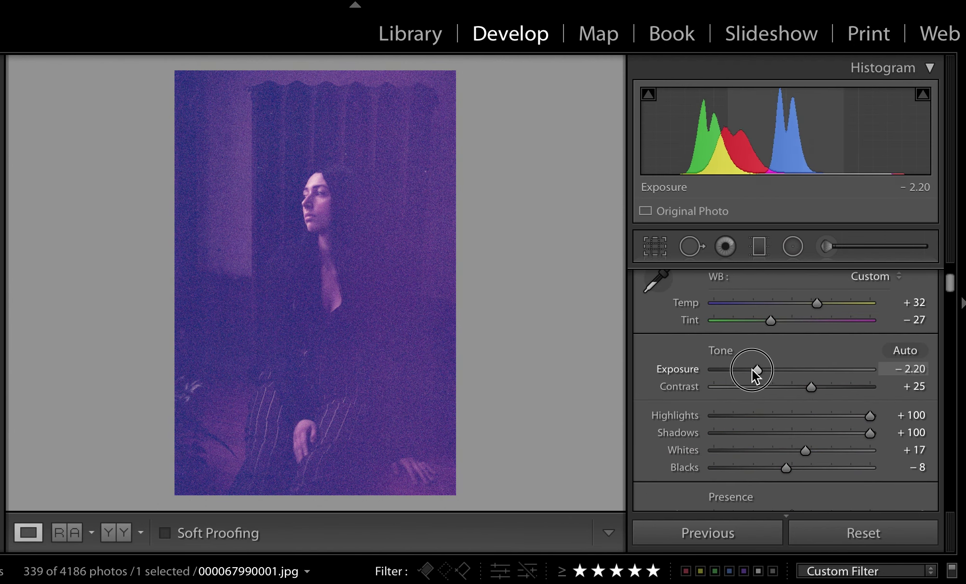
# Tint the Split Toning highlights yellow-green with Hue 66 and Saturation 54
pyautogui.scroll(-15, 750, 369)
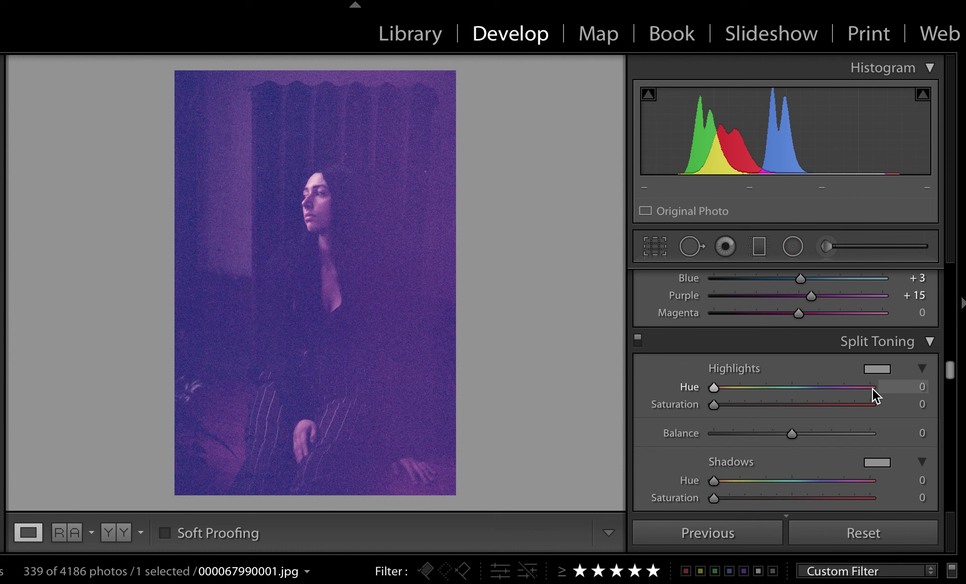
pyautogui.click(878, 370)
pyautogui.moveTo(542, 416)
pyautogui.mouseDown()
pyautogui.moveTo(543, 392)
pyautogui.moveTo(547, 401)
pyautogui.mouseUp()
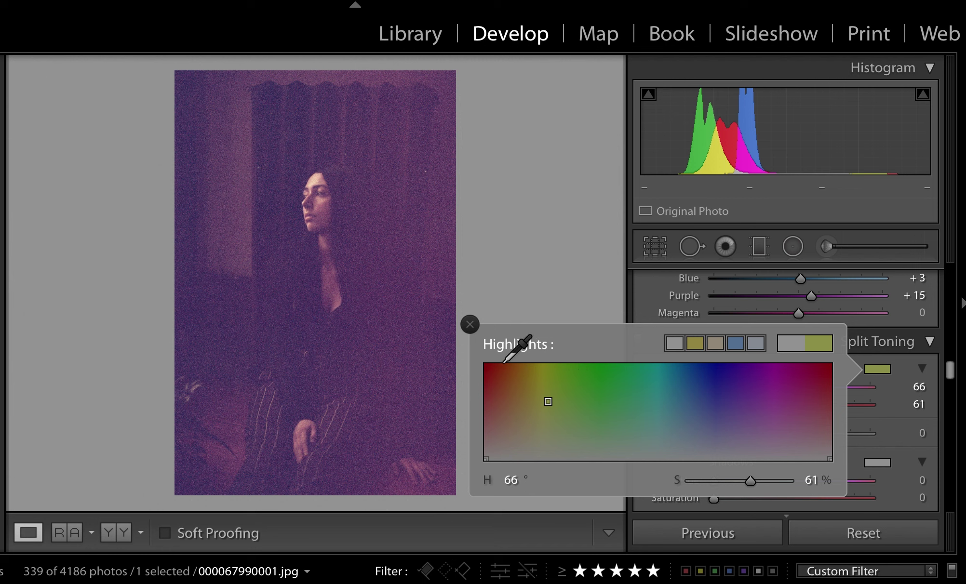
pyautogui.click(470, 325)
pyautogui.moveTo(802, 404); pyautogui.dragTo(797, 406)
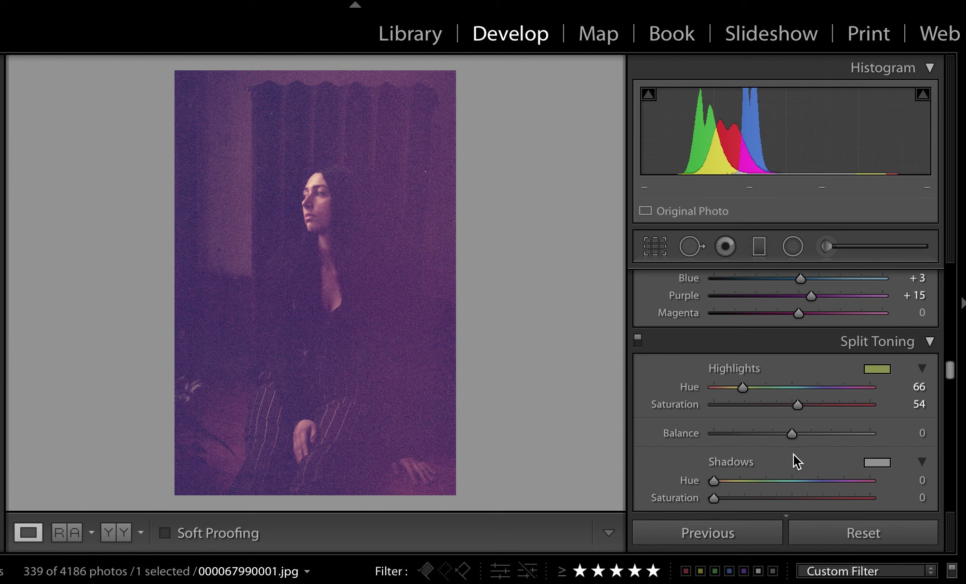
# Tint the Split Toning shadows green with Hue 88 and Saturation 21
pyautogui.scroll(-2, 785, 447)
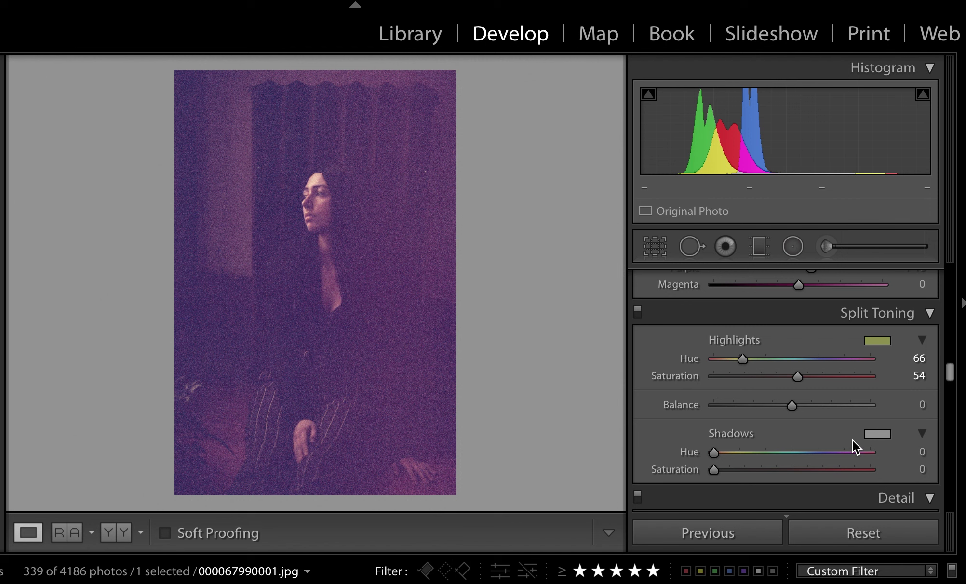
pyautogui.click(863, 427)
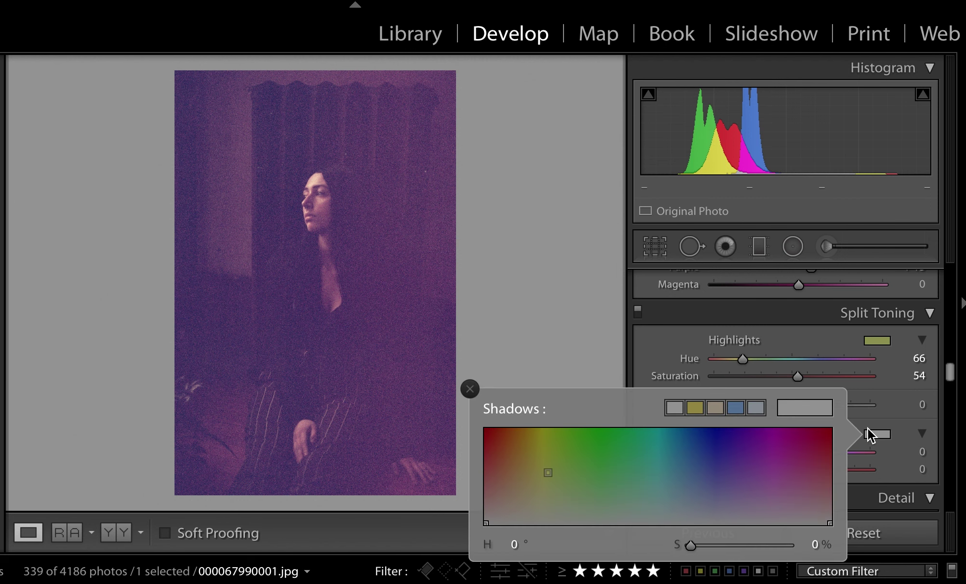
pyautogui.click(592, 445)
pyautogui.moveTo(592, 444); pyautogui.dragTo(570, 454)
pyautogui.click(470, 389)
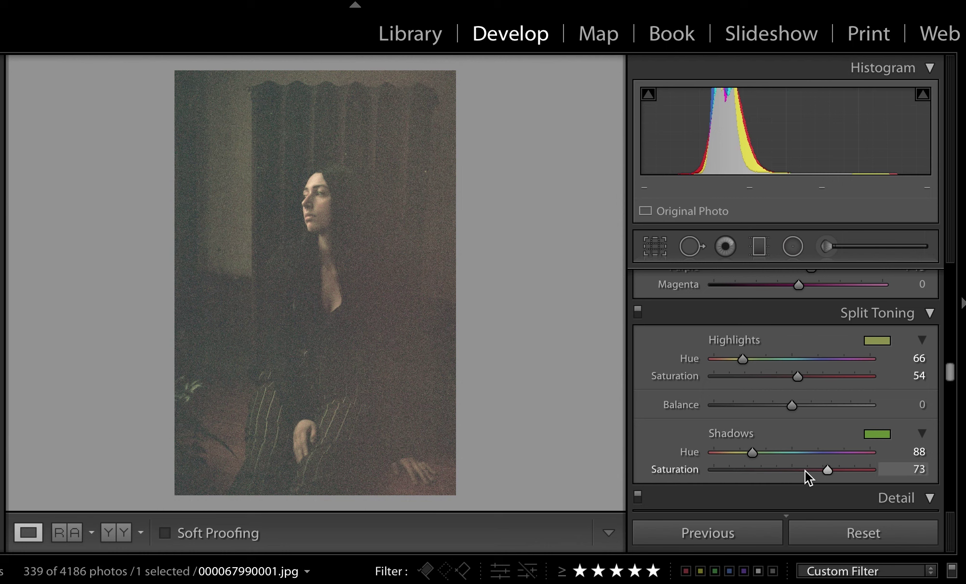
pyautogui.moveTo(760, 472); pyautogui.dragTo(749, 473)
# Set the Split Toning Balance to −20 and compare the photo with the toning off and on
pyautogui.click(641, 311)
pyautogui.click(642, 311)
pyautogui.moveTo(809, 405); pyautogui.dragTo(776, 375)
pyautogui.scroll(1, 701, 365)
pyautogui.click(638, 353)
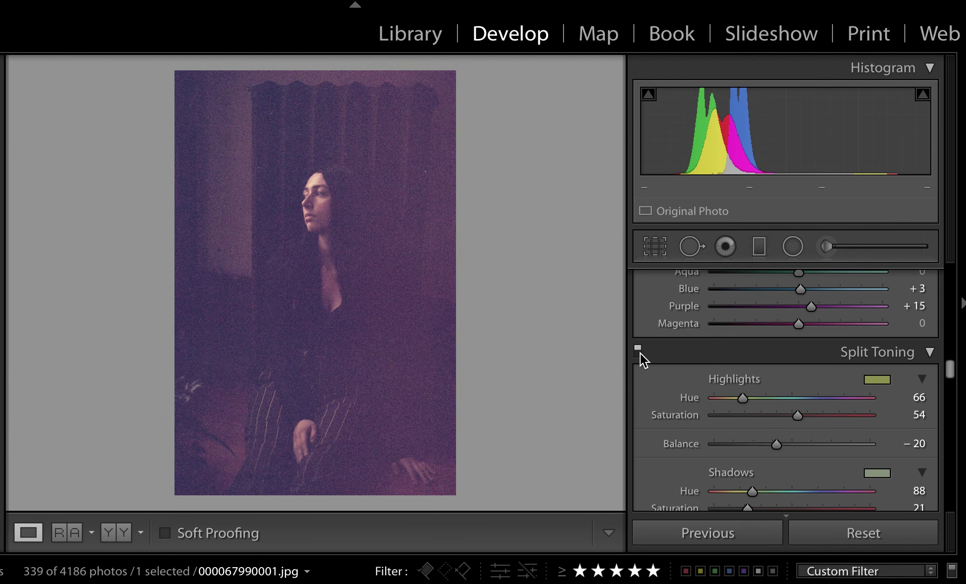
# Review the sharpening, noise reduction and lens correction settings, and inspect the portrait at a closer zoom
pyautogui.scroll(-8, 640, 353)
pyautogui.scroll(-3, 664, 404)
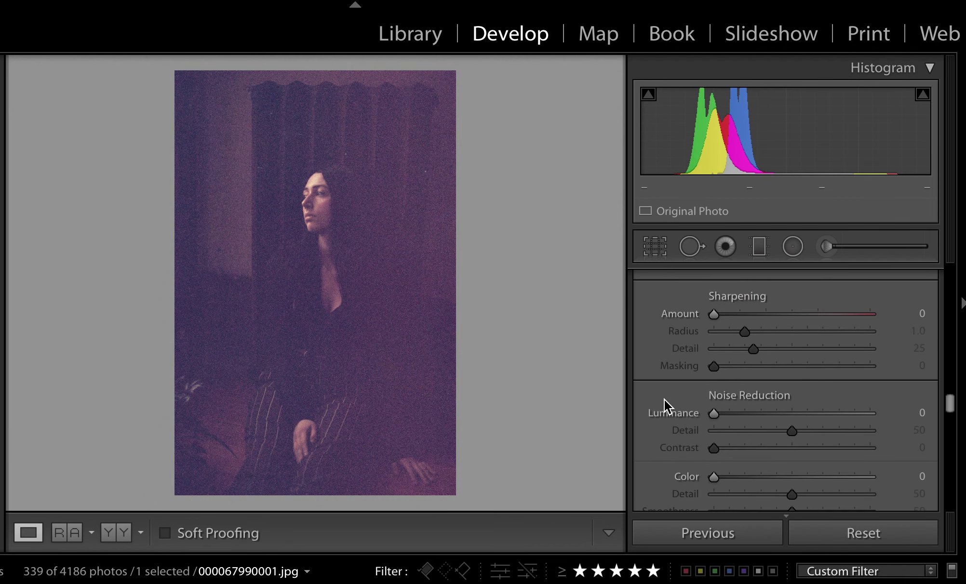
pyautogui.scroll(-4, 665, 404)
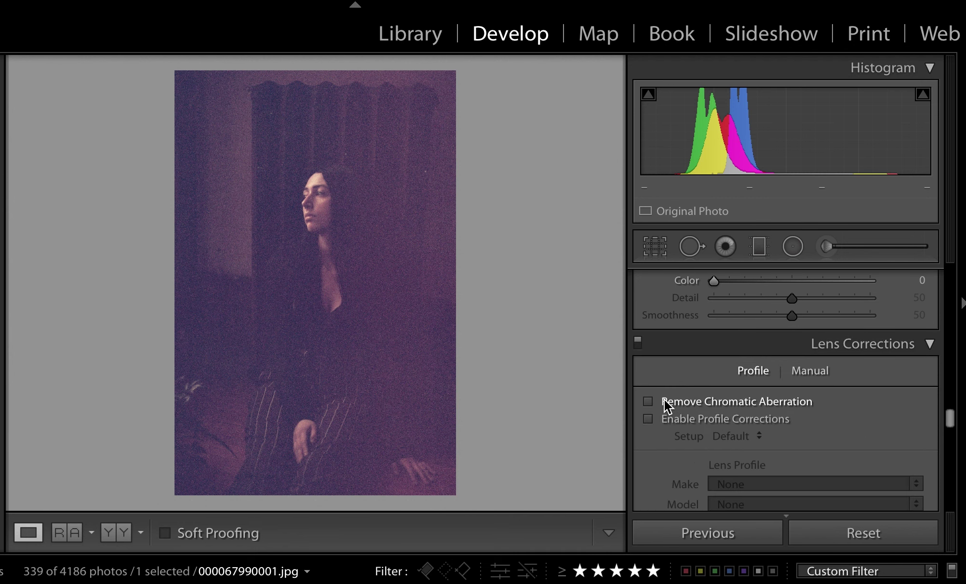
pyautogui.scroll(-5, 664, 400)
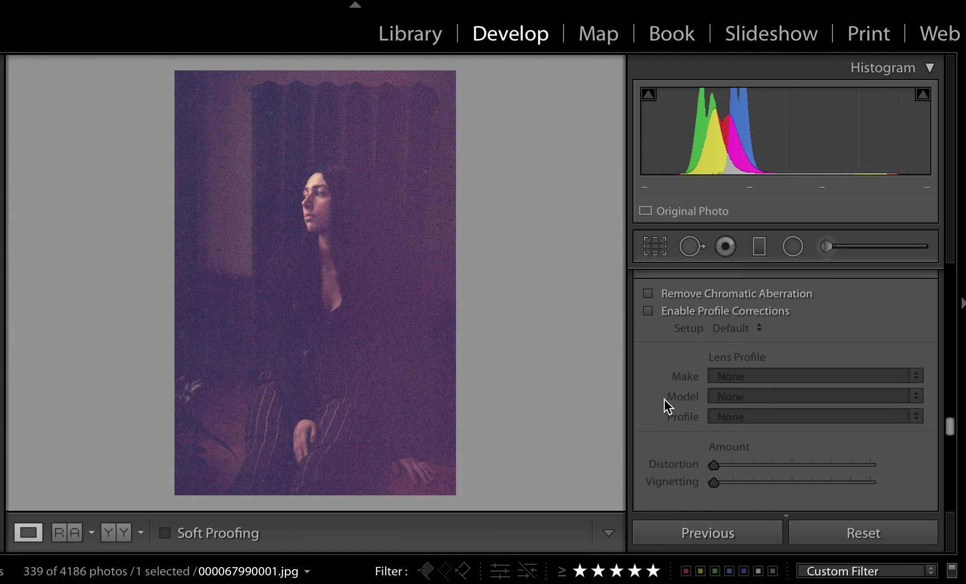
pyautogui.scroll(8, 664, 400)
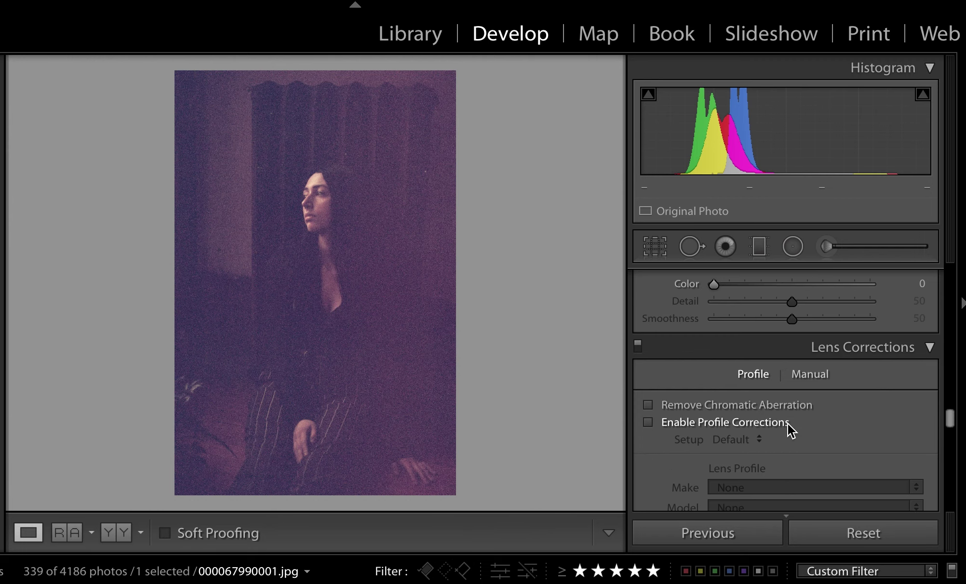
pyautogui.scroll(2, 800, 323)
pyautogui.scroll(-5, 790, 414)
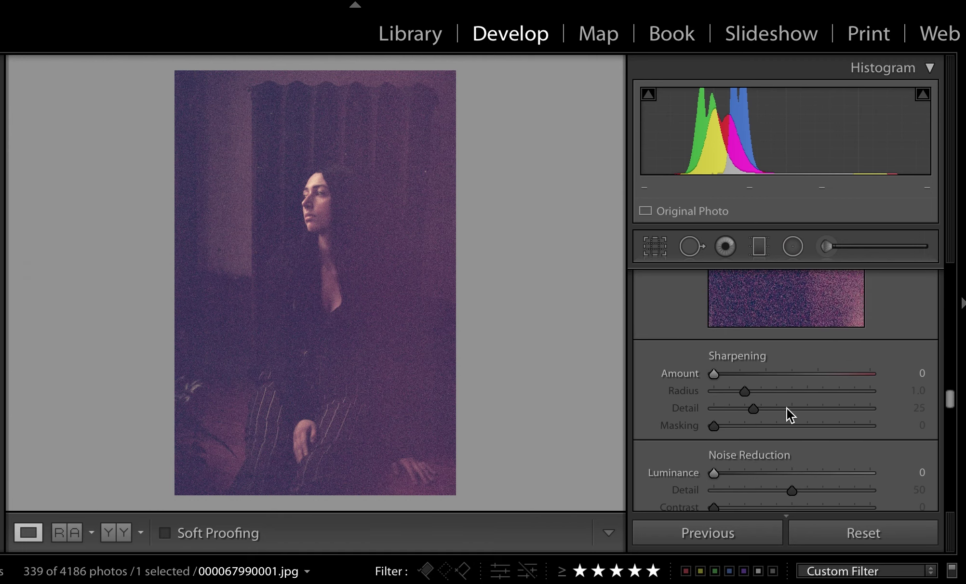
pyautogui.click(349, 146)
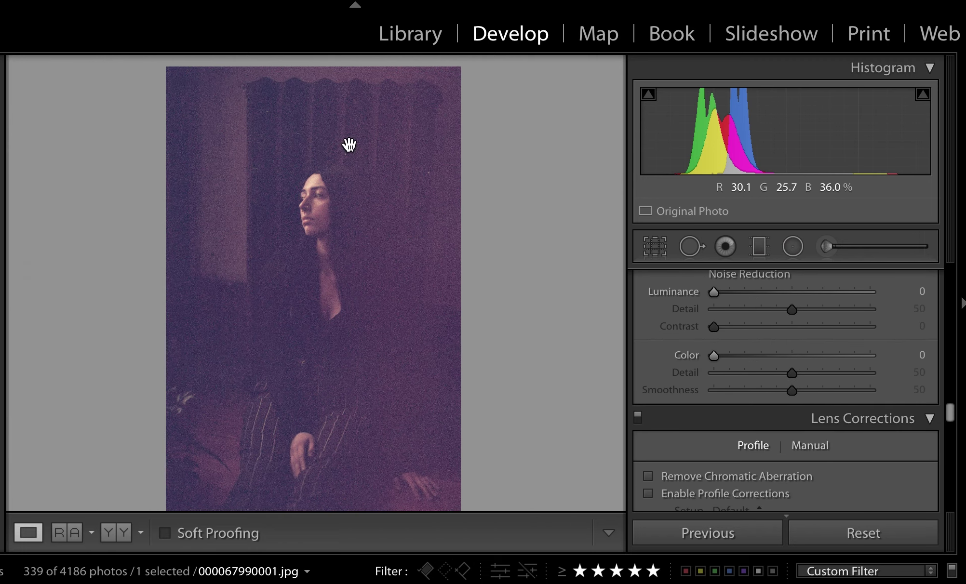
pyautogui.click(429, 208)
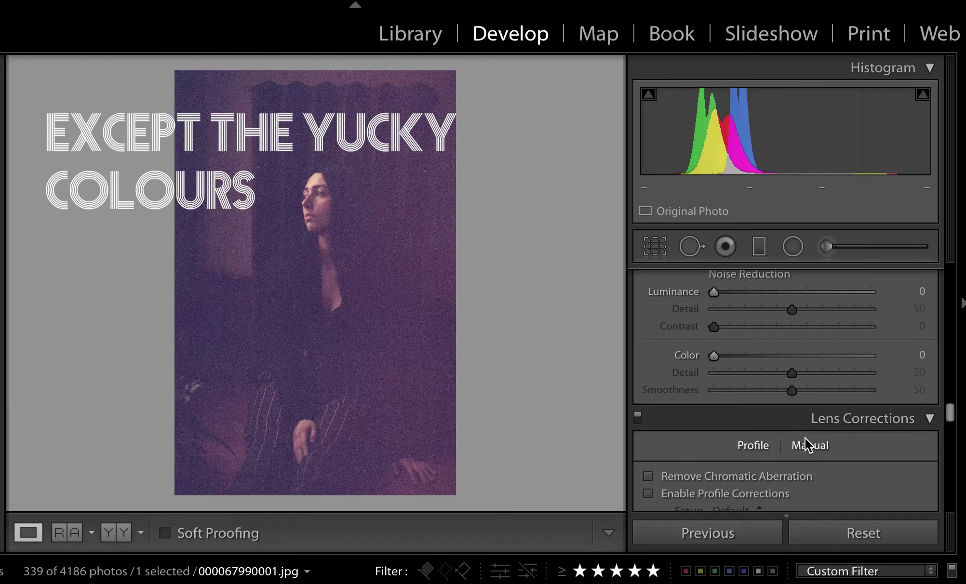
# Set the Calibration Shadows Tint to −100 and compare the photo with the calibration off and on
pyautogui.scroll(-3, 805, 438)
pyautogui.scroll(-8, 806, 438)
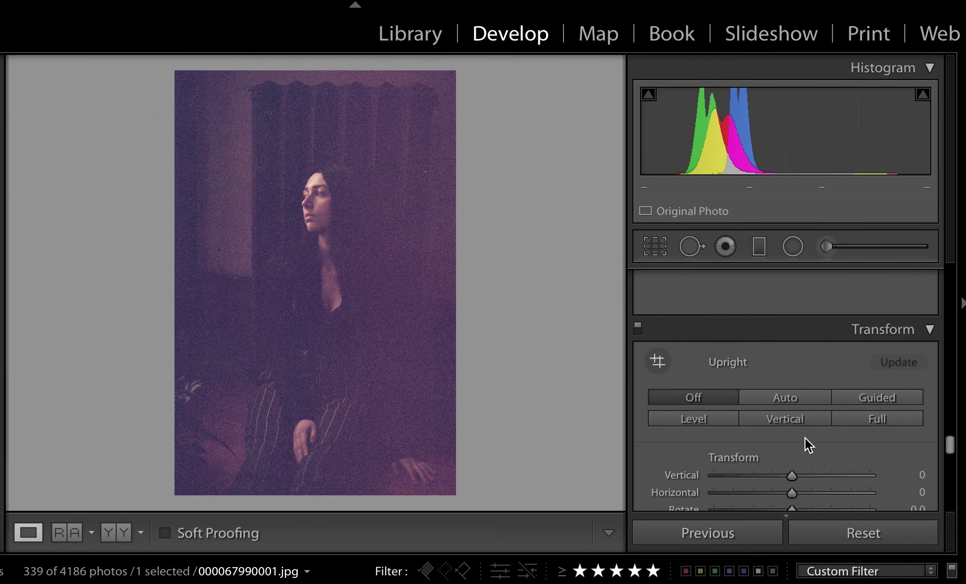
pyautogui.scroll(-5, 806, 438)
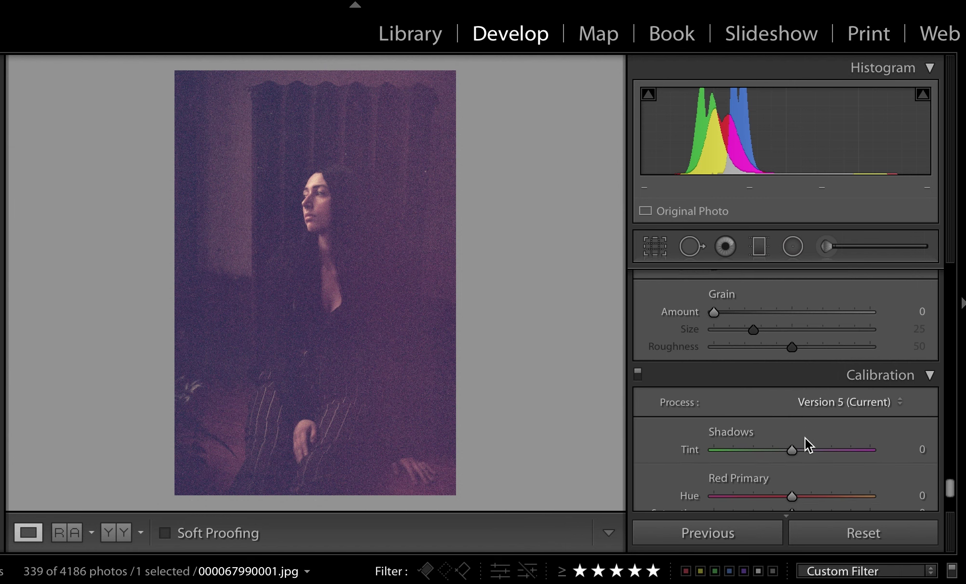
pyautogui.scroll(-3, 806, 438)
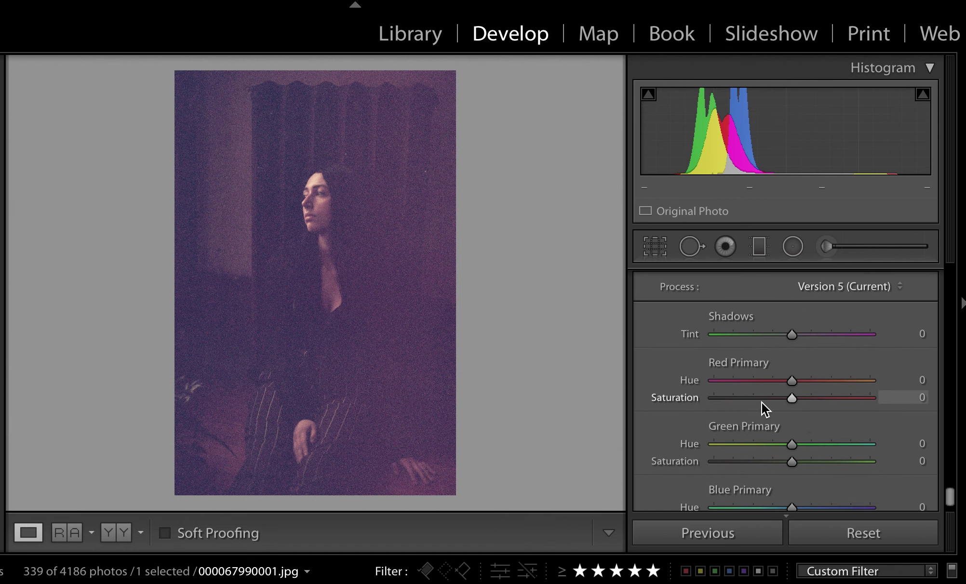
pyautogui.scroll(1, 762, 402)
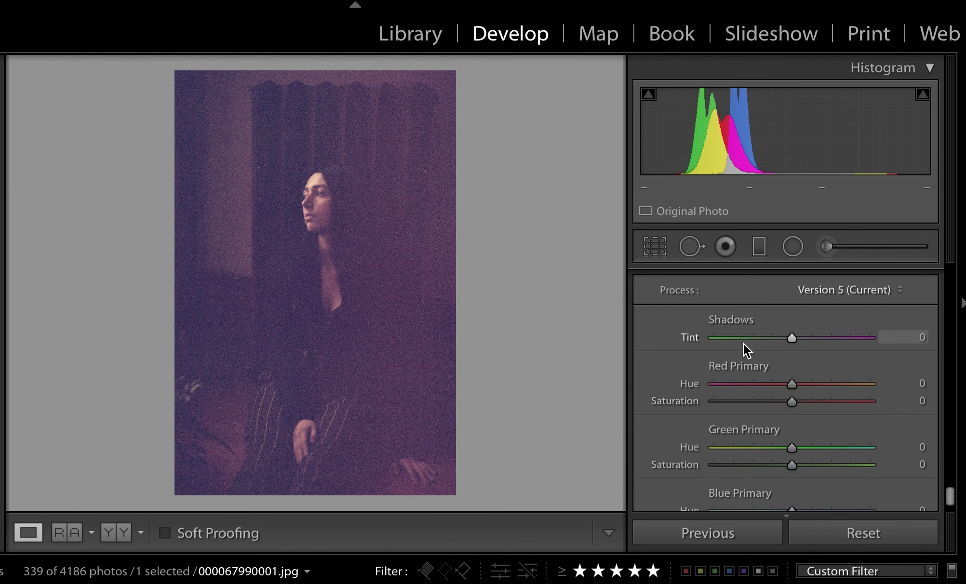
pyautogui.moveTo(745, 343); pyautogui.dragTo(657, 333)
pyautogui.scroll(3, 657, 332)
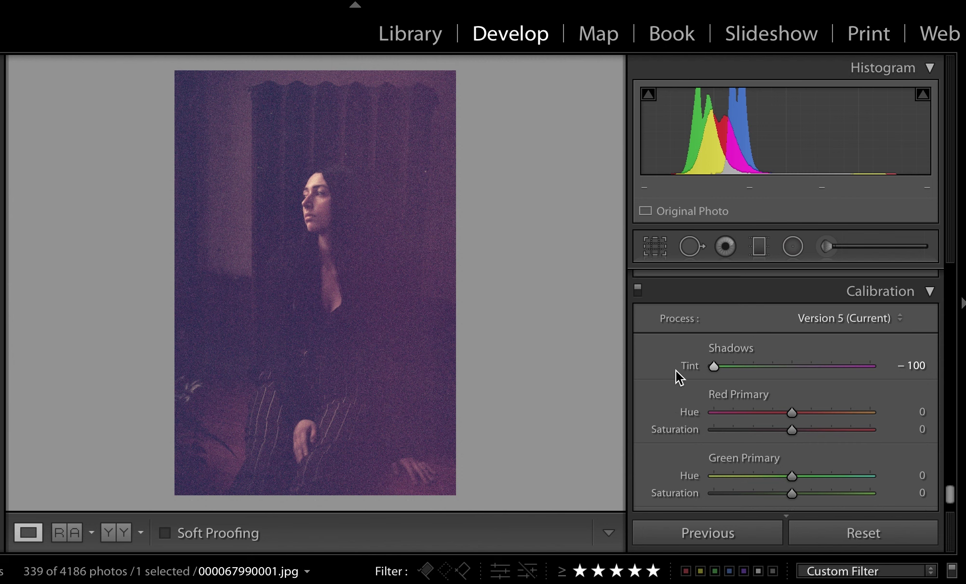
pyautogui.click(638, 311)
pyautogui.click(638, 311)
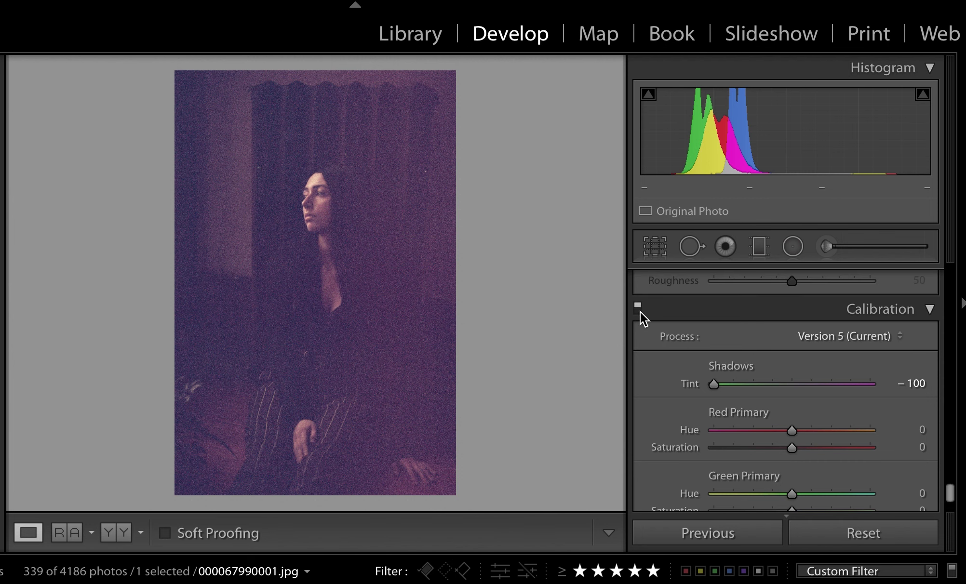
# Set the Calibration Red Primary Hue and Saturation both to −100
pyautogui.scroll(-3, 709, 393)
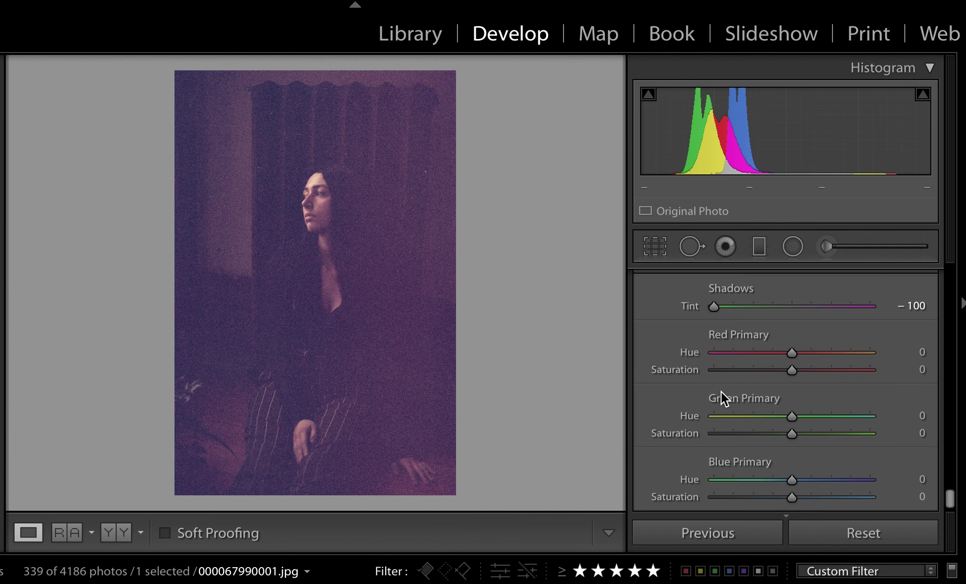
pyautogui.moveTo(765, 353); pyautogui.dragTo(630, 347)
pyautogui.moveTo(778, 370); pyautogui.dragTo(667, 365)
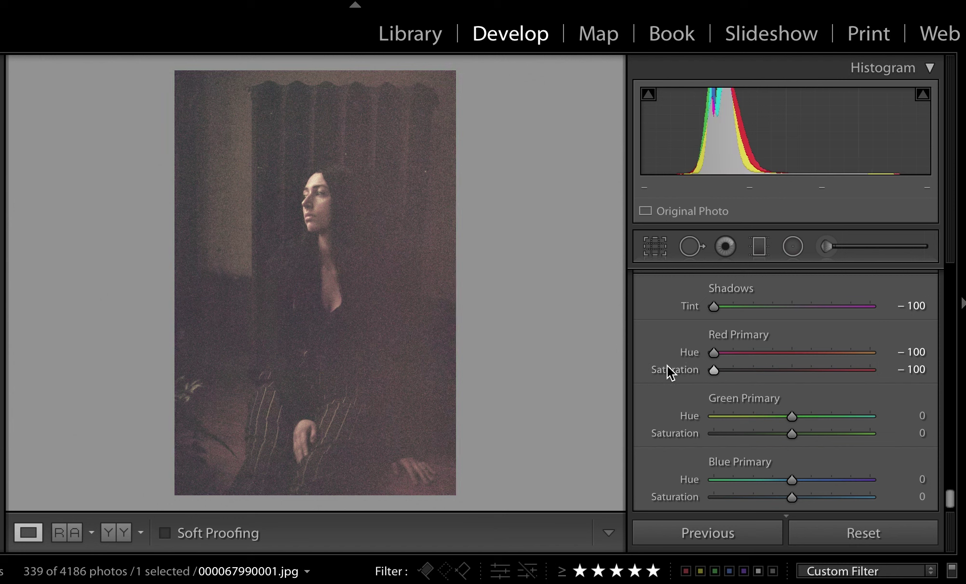
# Set the Calibration Green Primary to Hue −100 and Saturation −13, and the Blue Primary Hue to −35
pyautogui.moveTo(730, 417); pyautogui.dragTo(696, 418)
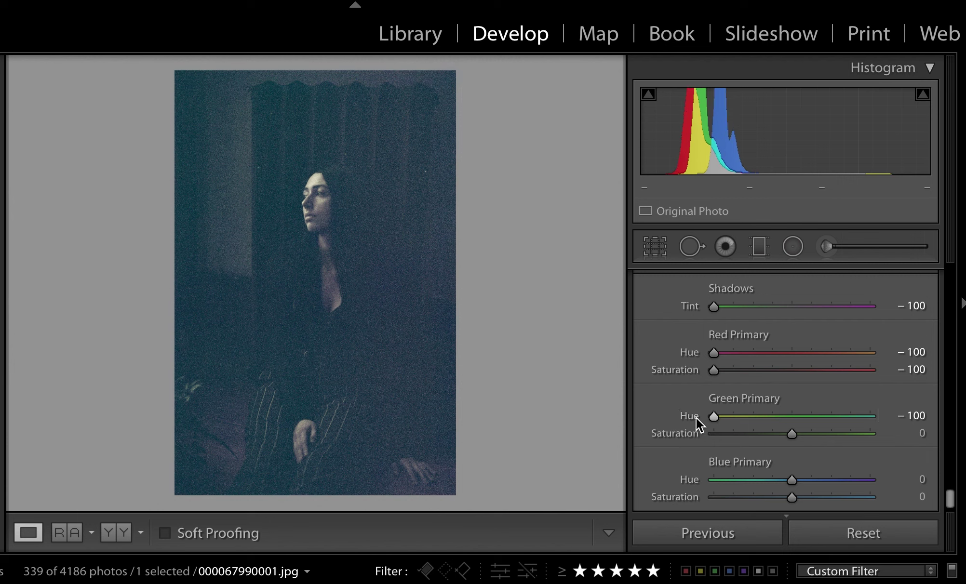
pyautogui.moveTo(784, 436); pyautogui.dragTo(782, 435)
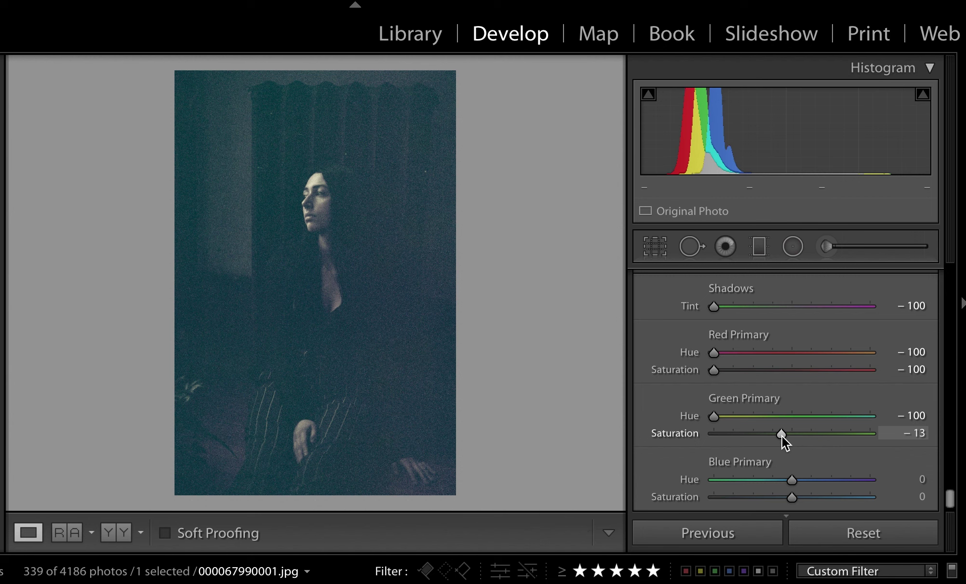
pyautogui.moveTo(757, 479); pyautogui.dragTo(766, 475)
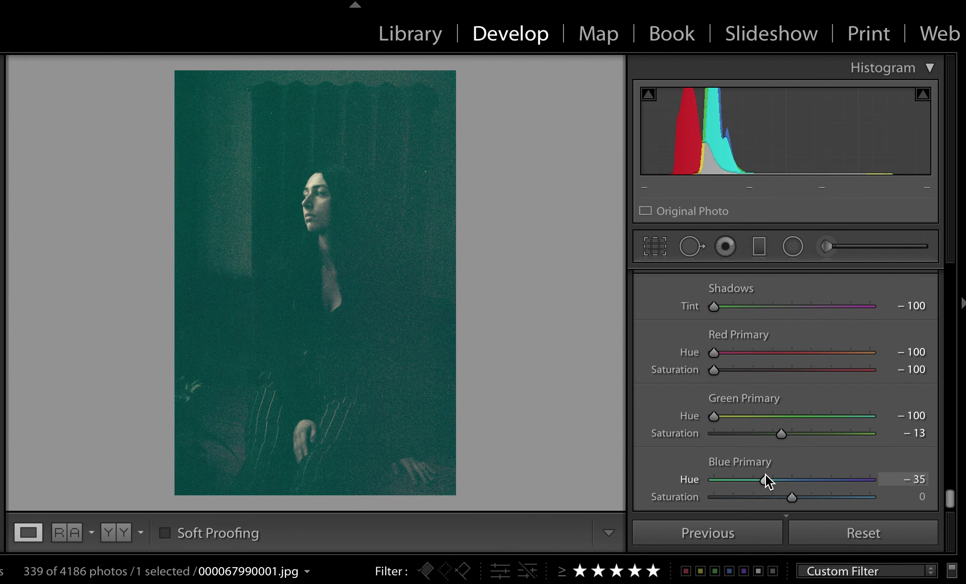
# Adjust the dark background with HSL targeted adjustment to Hue Blue +23 and Purple −12, and Saturation Blue −6 and Purple −22
pyautogui.scroll(15, 834, 484)
pyautogui.hotkey('ctrl', 'alt', 'shift', 'h')
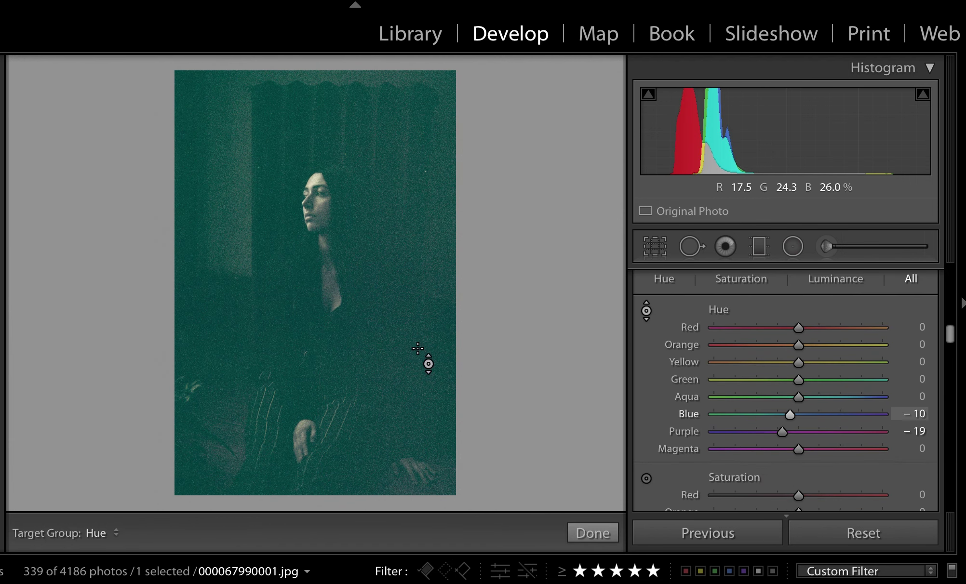
pyautogui.moveTo(453, 371); pyautogui.dragTo(452, 347)
pyautogui.scroll(-6, 658, 389)
pyautogui.click(647, 361)
pyautogui.moveTo(434, 385); pyautogui.dragTo(434, 365)
# Try warming the photo with a white balance Temp of +57 and lowering the Contrast to −7
pyautogui.scroll(15, 733, 360)
pyautogui.moveTo(830, 403)
pyautogui.mouseDown()
pyautogui.moveTo(885, 394)
pyautogui.moveTo(836, 400)
pyautogui.mouseUp()
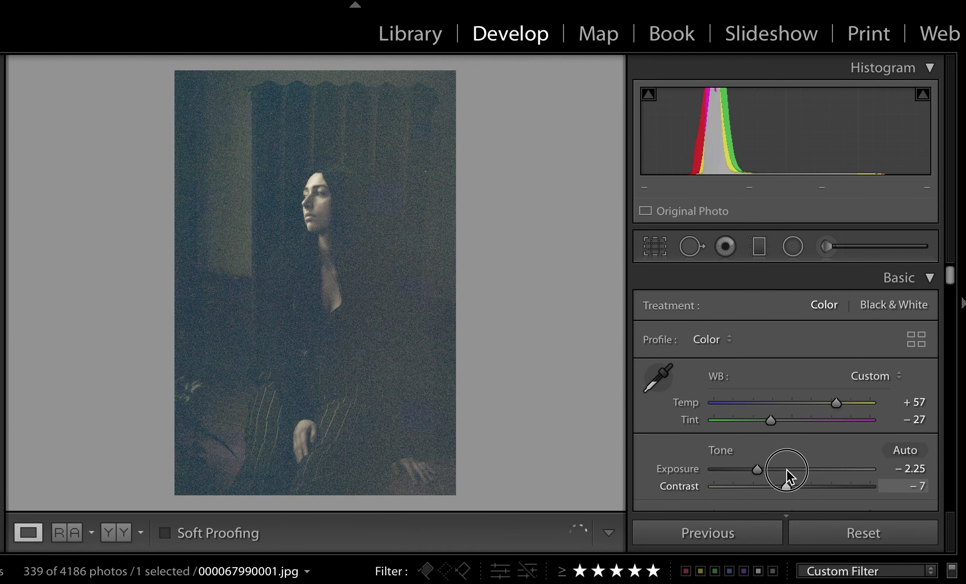
pyautogui.hotkey('ctrl', 'z')
# Set the Exposure to −2.20
pyautogui.scroll(-2, 830, 415)
pyautogui.moveTo(757, 419); pyautogui.dragTo(758, 417)
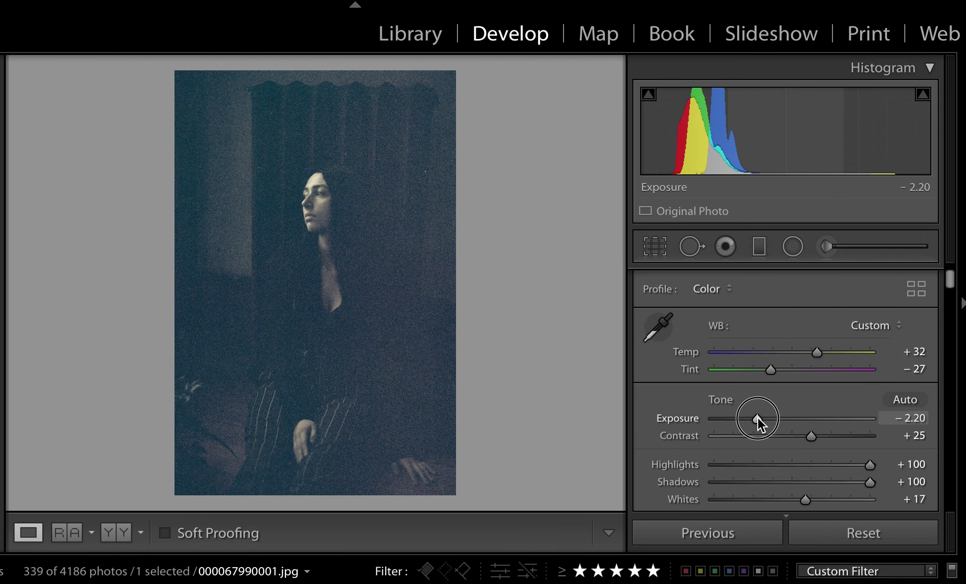
# Set the Split Toning Balance to +60 and compare the photo with the toning off and on
pyautogui.scroll(-15, 758, 418)
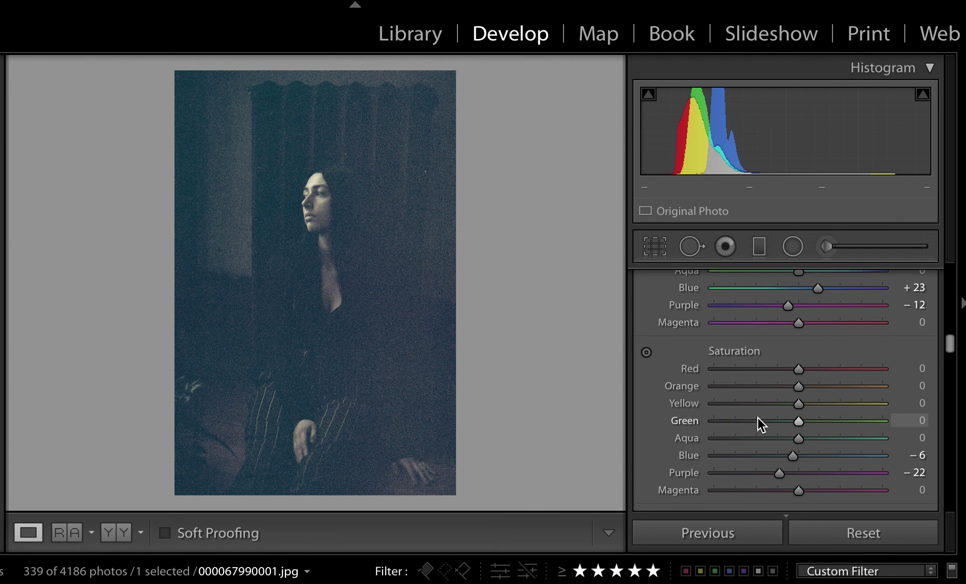
pyautogui.scroll(-4, 758, 418)
pyautogui.click(823, 392)
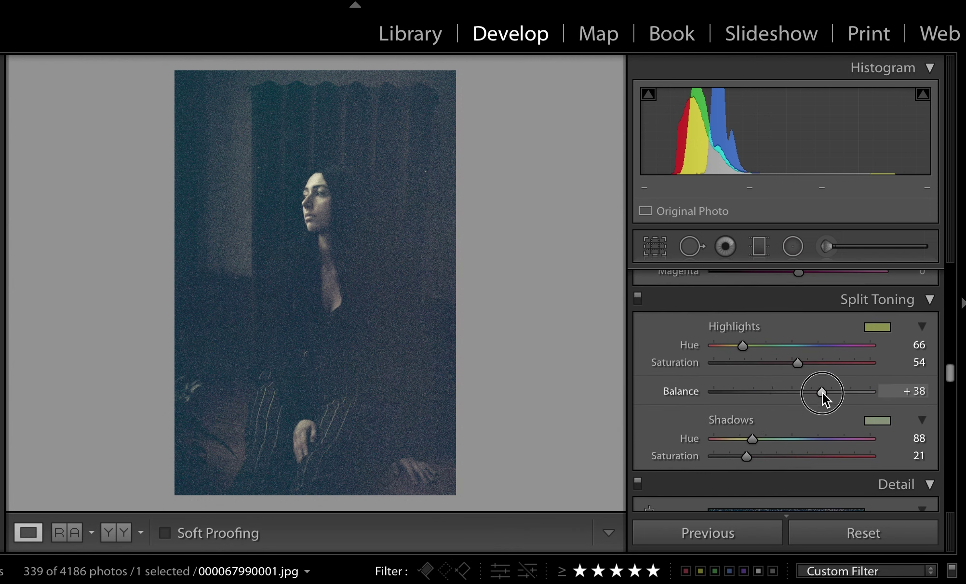
pyautogui.moveTo(823, 392); pyautogui.dragTo(838, 373)
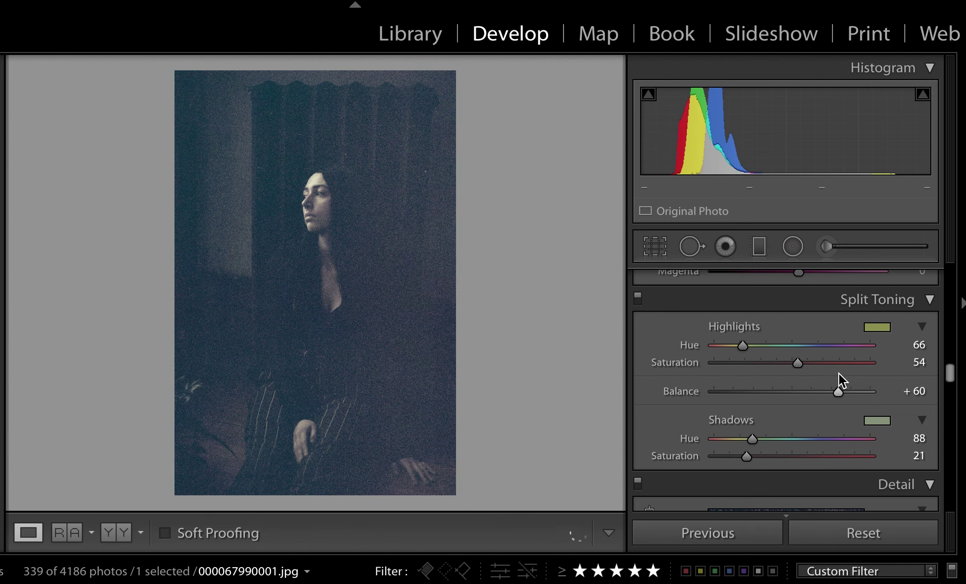
pyautogui.scroll(1, 838, 373)
pyautogui.click(639, 319)
pyautogui.click(639, 319)
# Show Before and After side by side and browse through the other edited scans from the same film roll
pyautogui.click(118, 534)
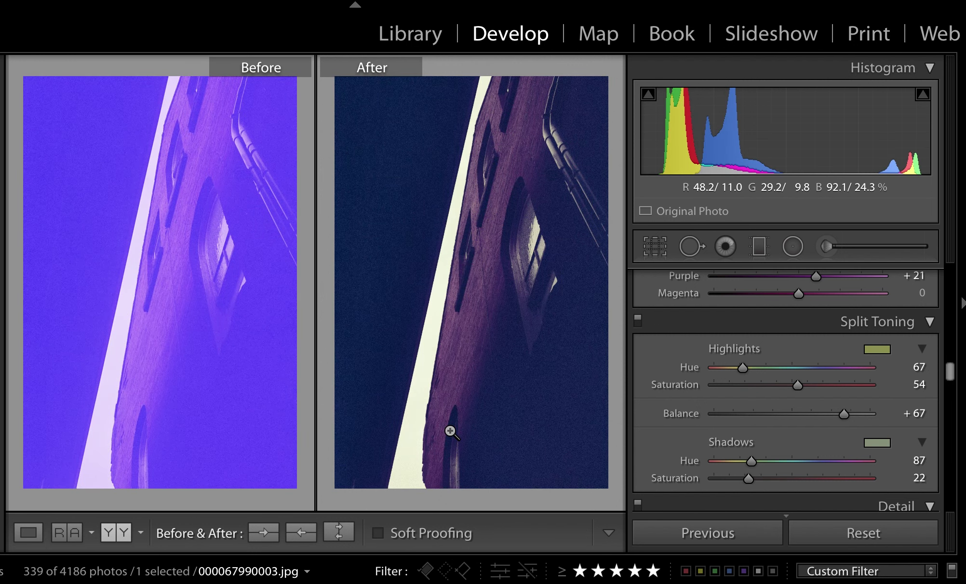
pyautogui.press('Right')
pyautogui.press('Right')
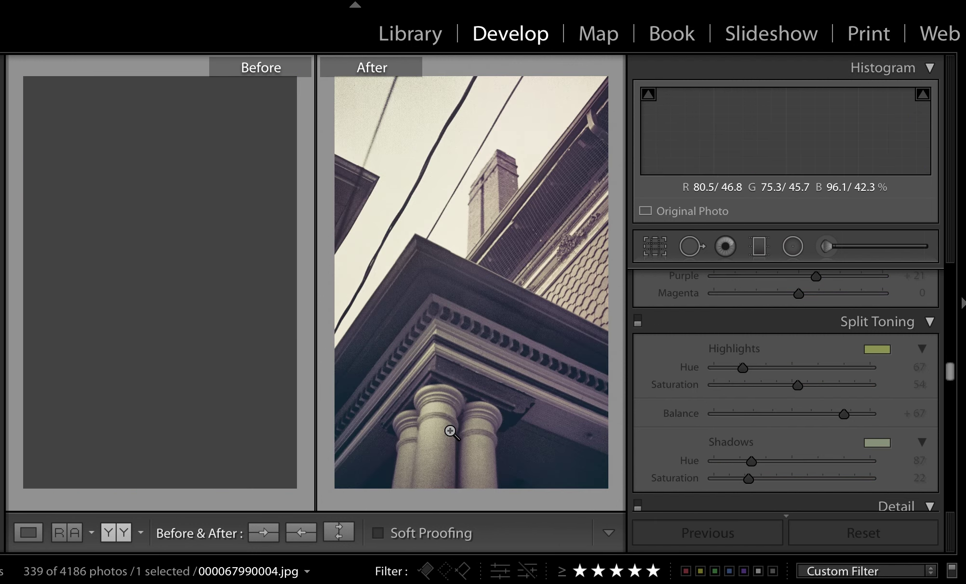
pyautogui.press('Right')
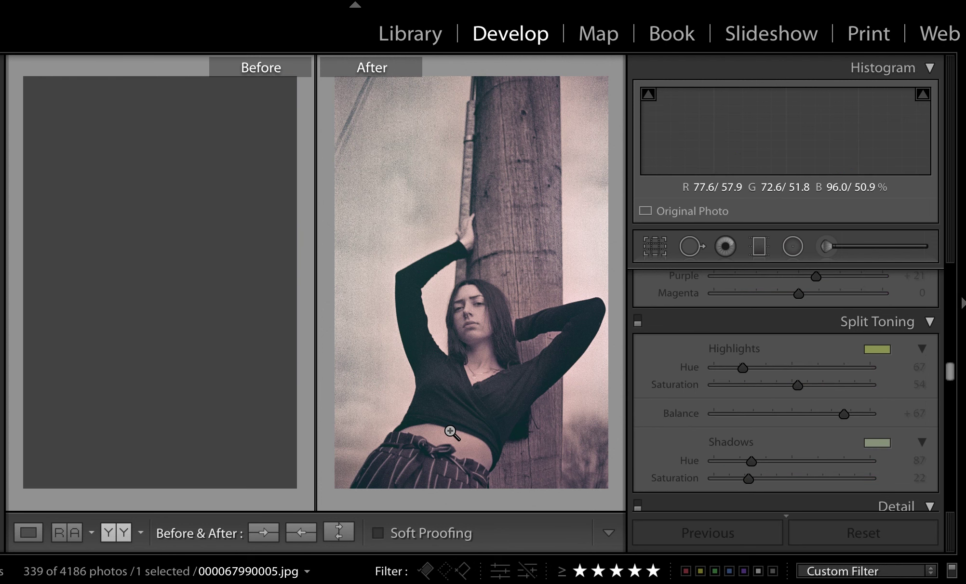
pyautogui.press('Right')
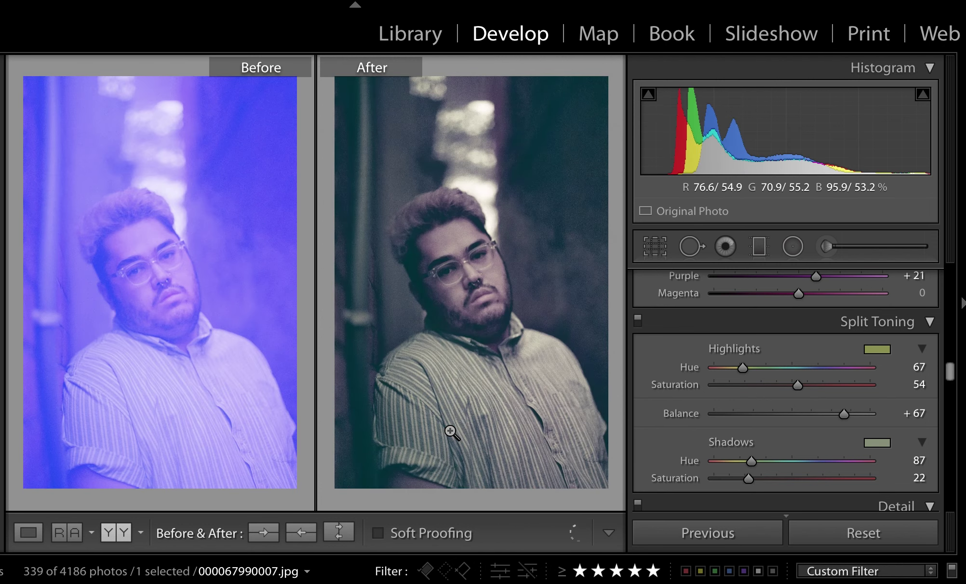
pyautogui.press('Right')
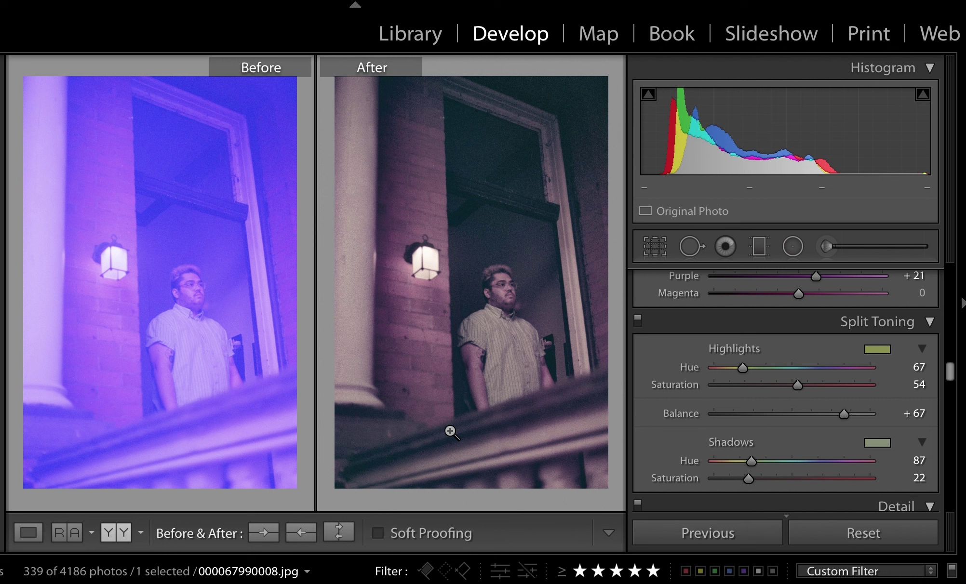
pyautogui.press('Right')
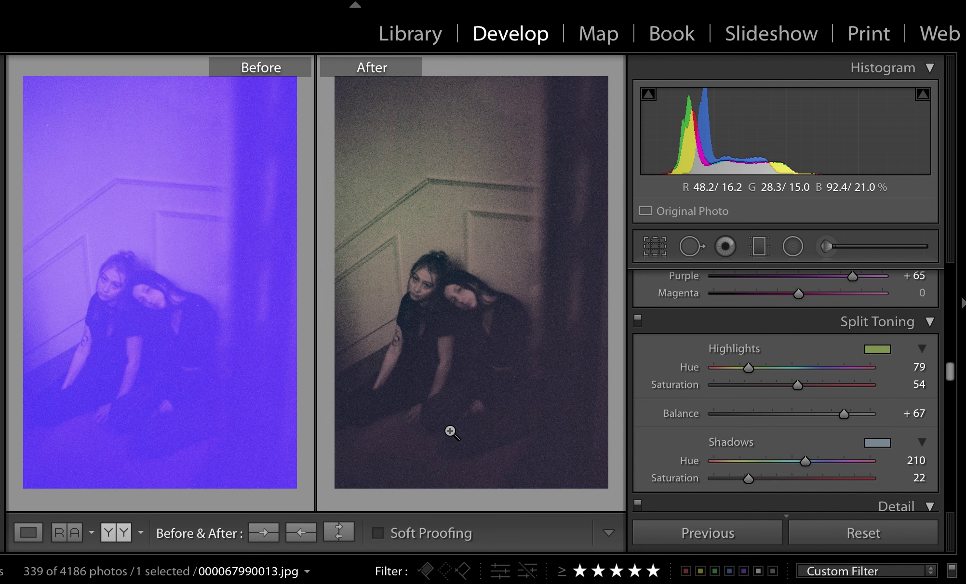
pyautogui.press('Right')
pyautogui.press('Right')
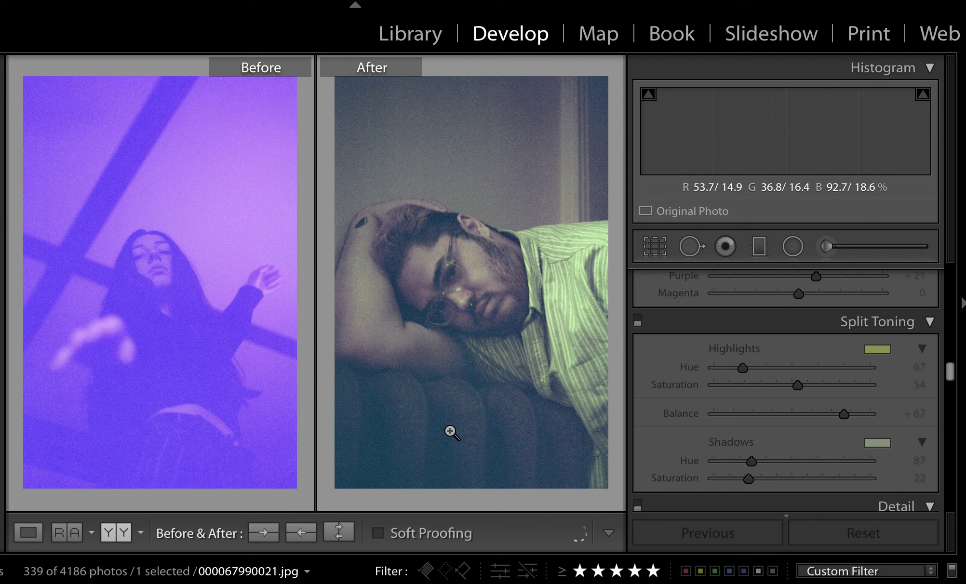